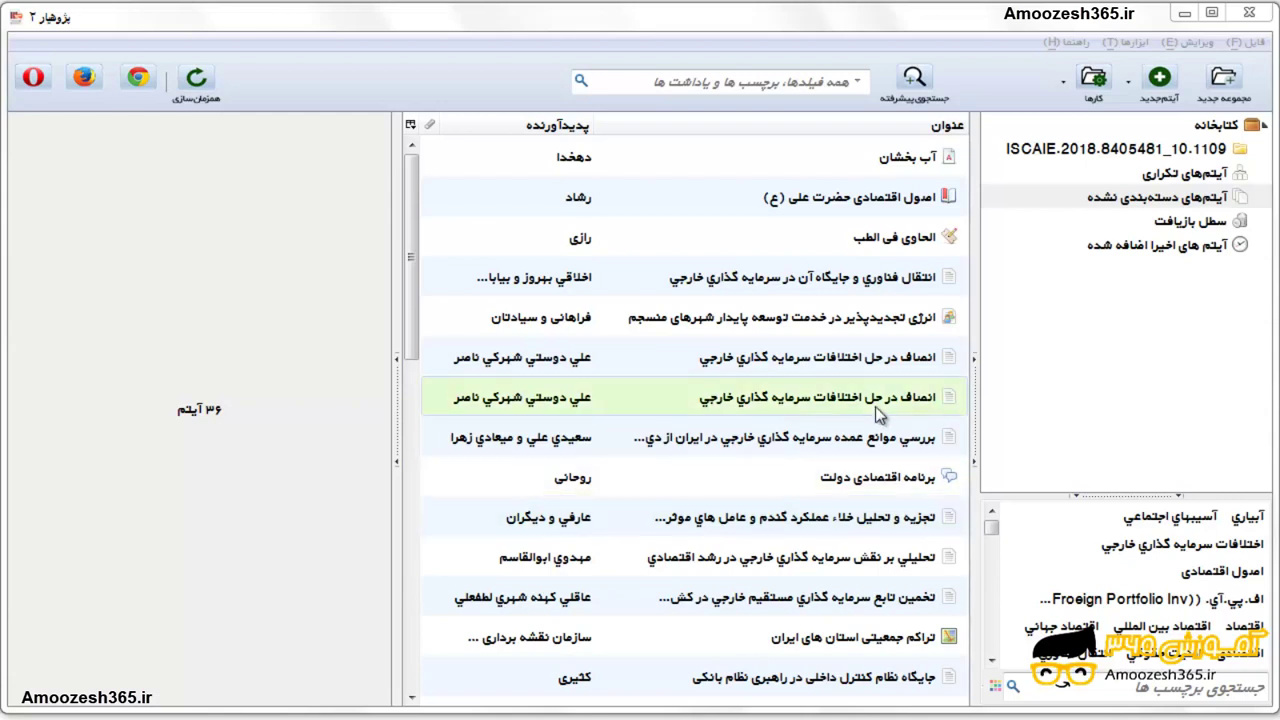
- Check the quick search's scope options and open the advanced search window with the library as the search location
{"action": "left_click", "coordinate": [857, 84]}
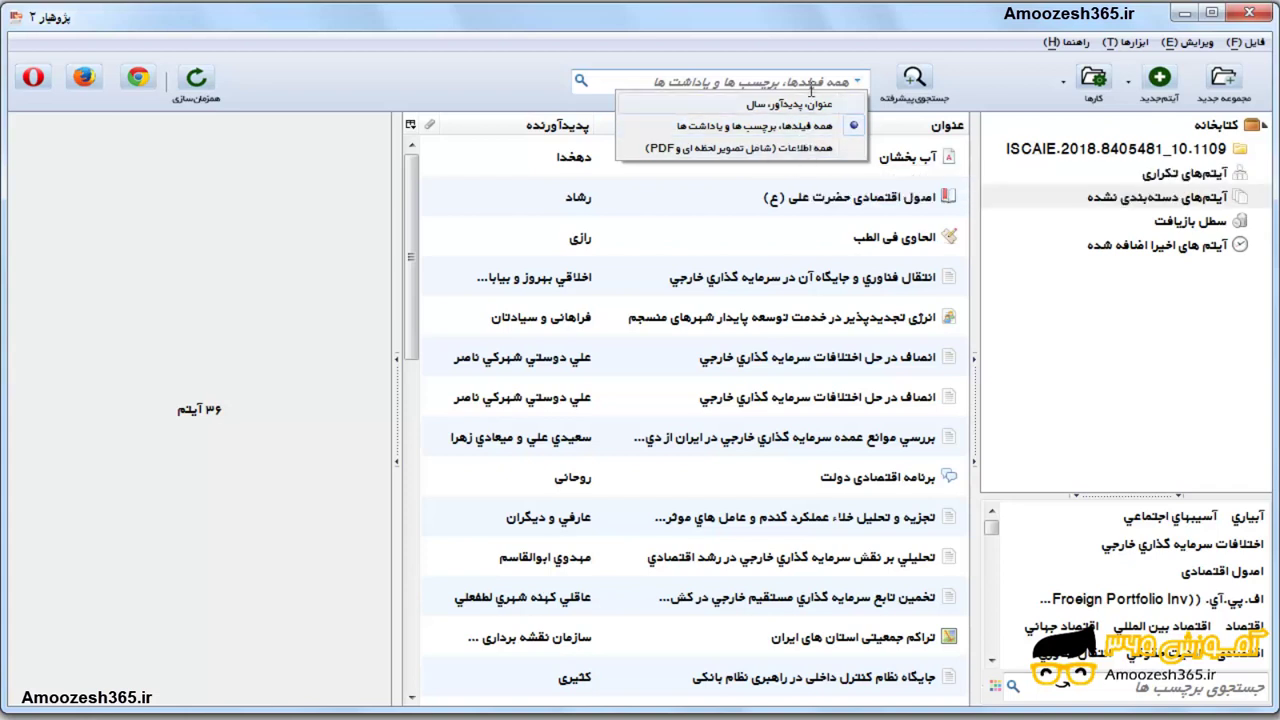
{"action": "left_click", "coordinate": [860, 82]}
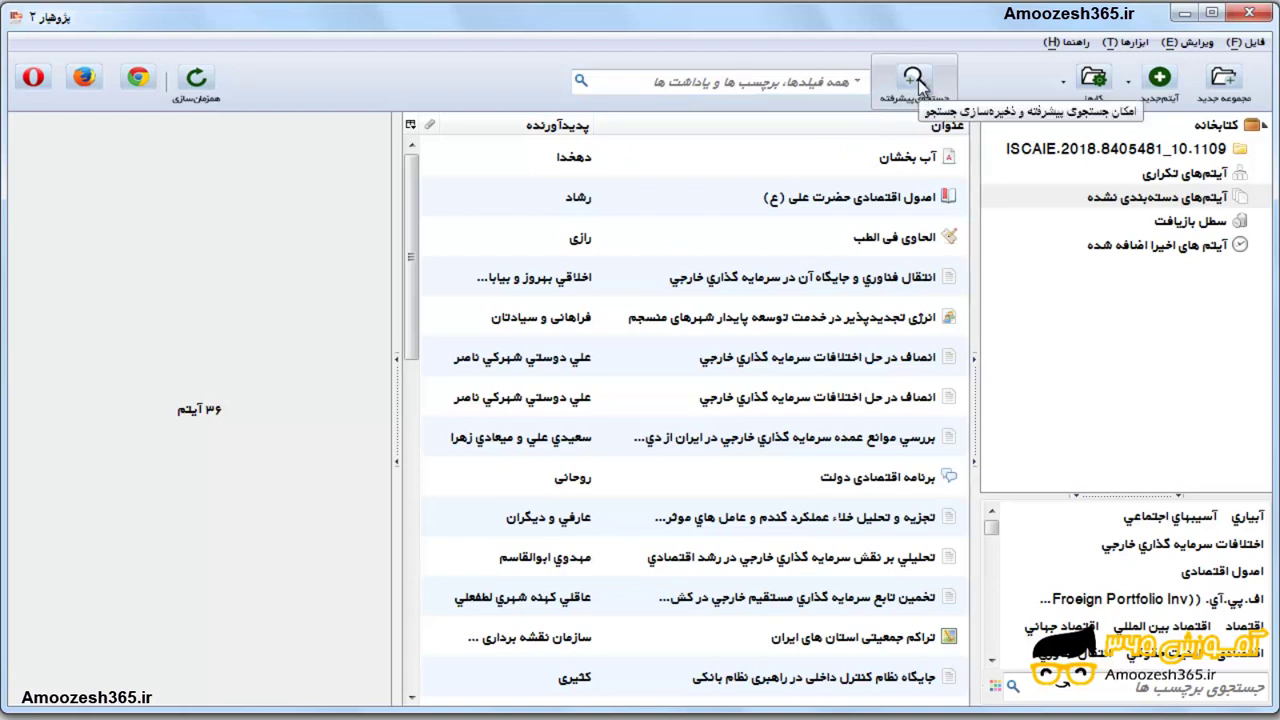
{"action": "left_click", "coordinate": [916, 80]}
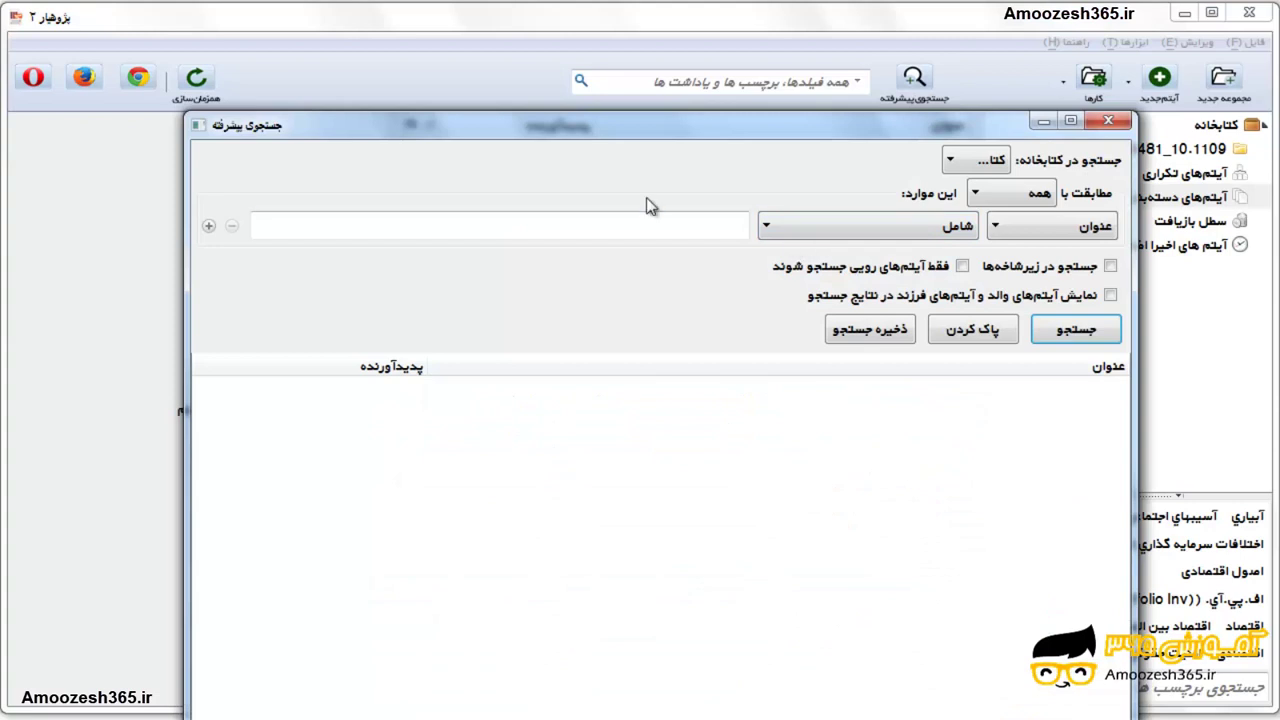
{"action": "left_click_drag", "start_coordinate": [665, 126], "coordinate": [670, 54]}
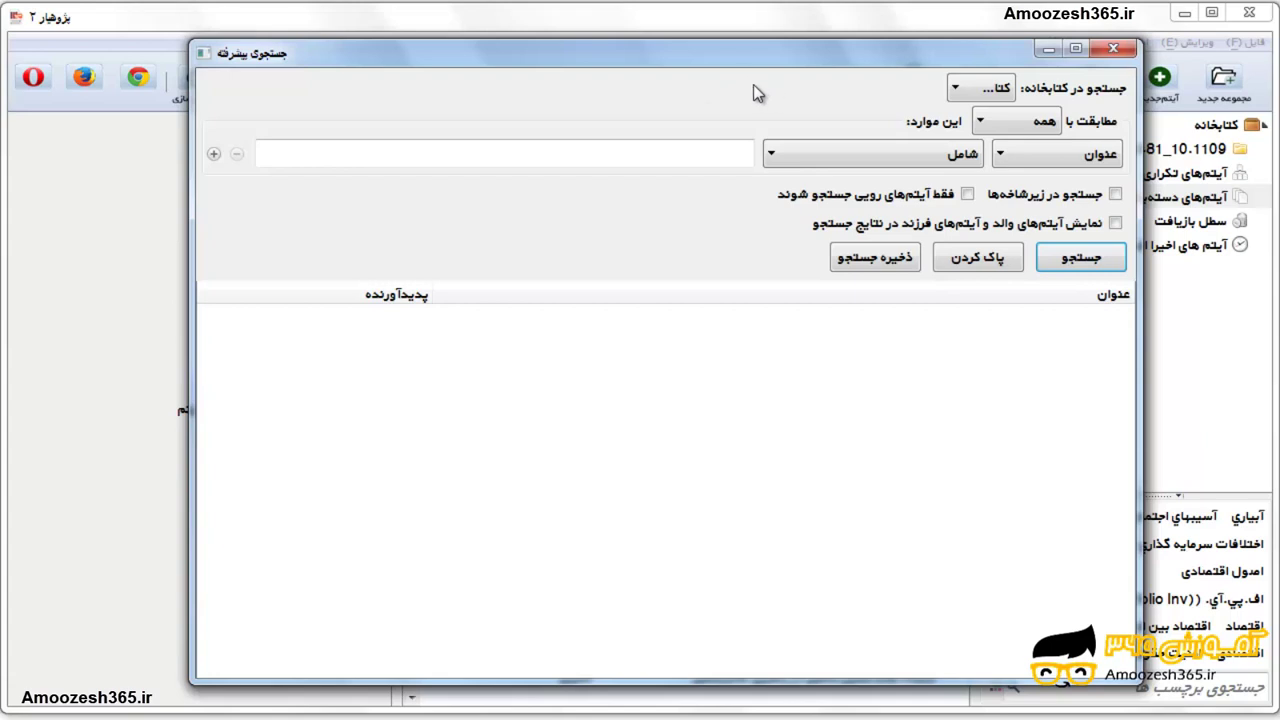
{"action": "left_click", "coordinate": [960, 92]}
{"action": "left_click", "coordinate": [958, 112]}
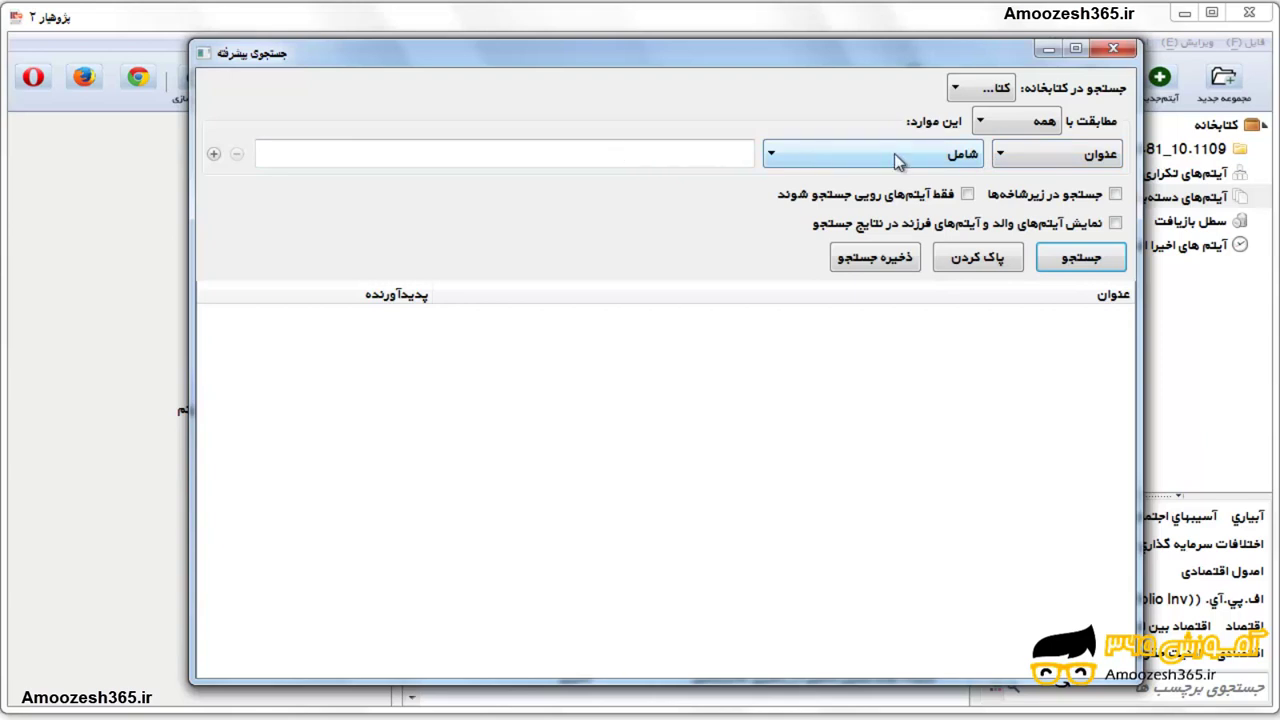
- Add two more condition rows to the advanced search, each filtering on عنوان with شامل
{"action": "left_click", "coordinate": [694, 158]}
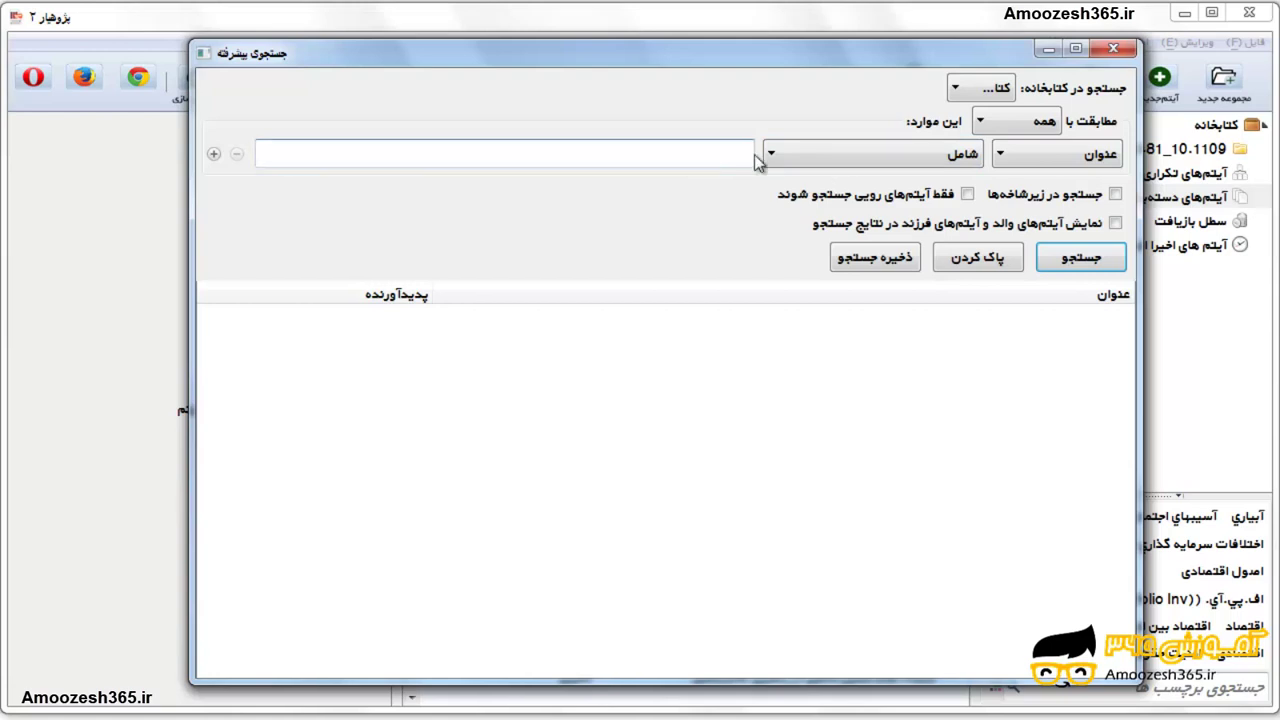
{"action": "left_click", "coordinate": [216, 156]}
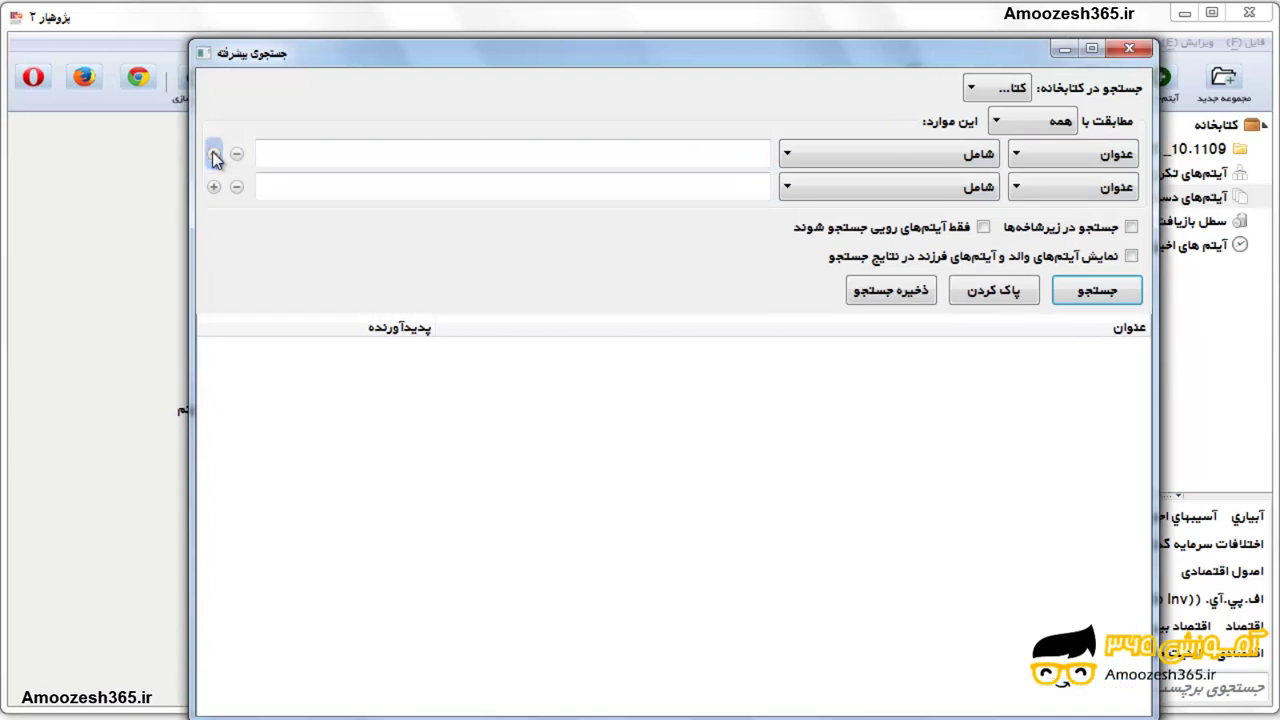
{"action": "left_click", "coordinate": [213, 186]}
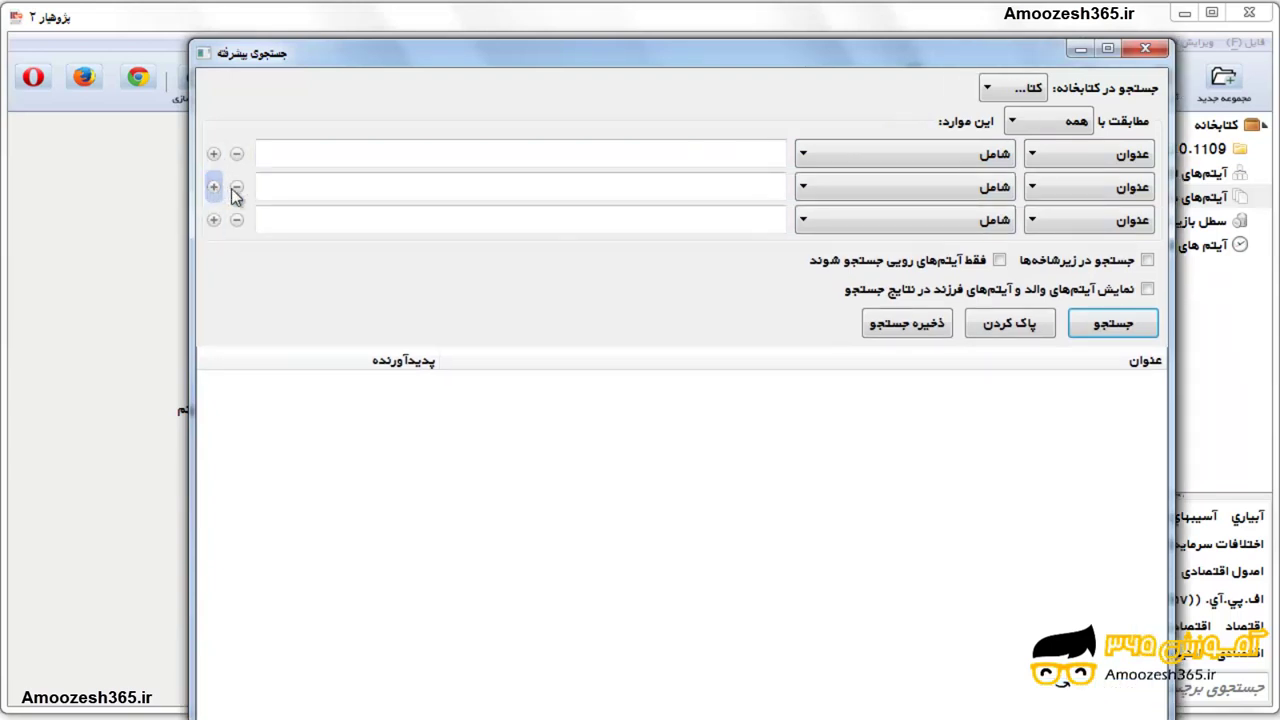
{"action": "left_click", "coordinate": [721, 184]}
{"action": "left_click", "coordinate": [723, 217]}
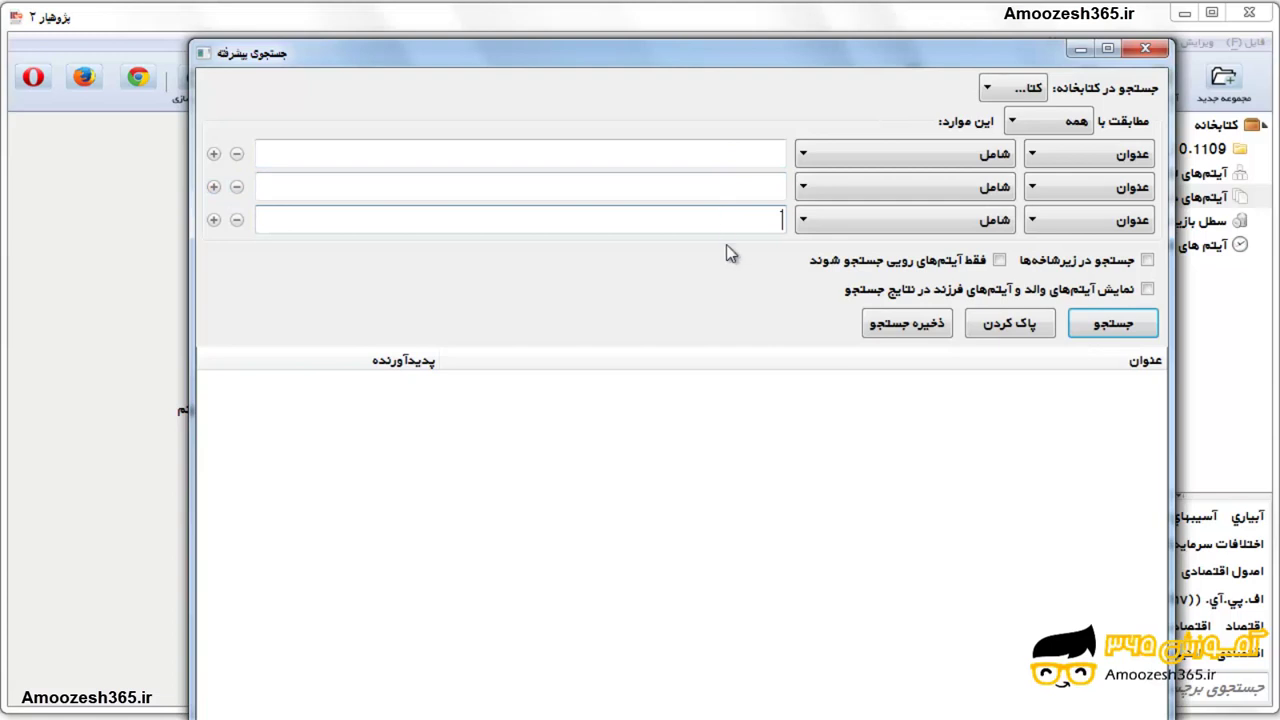
- Examine the match options حداقل یکی از and همه that determine how the condition rows are combined
{"action": "left_click", "coordinate": [1016, 130]}
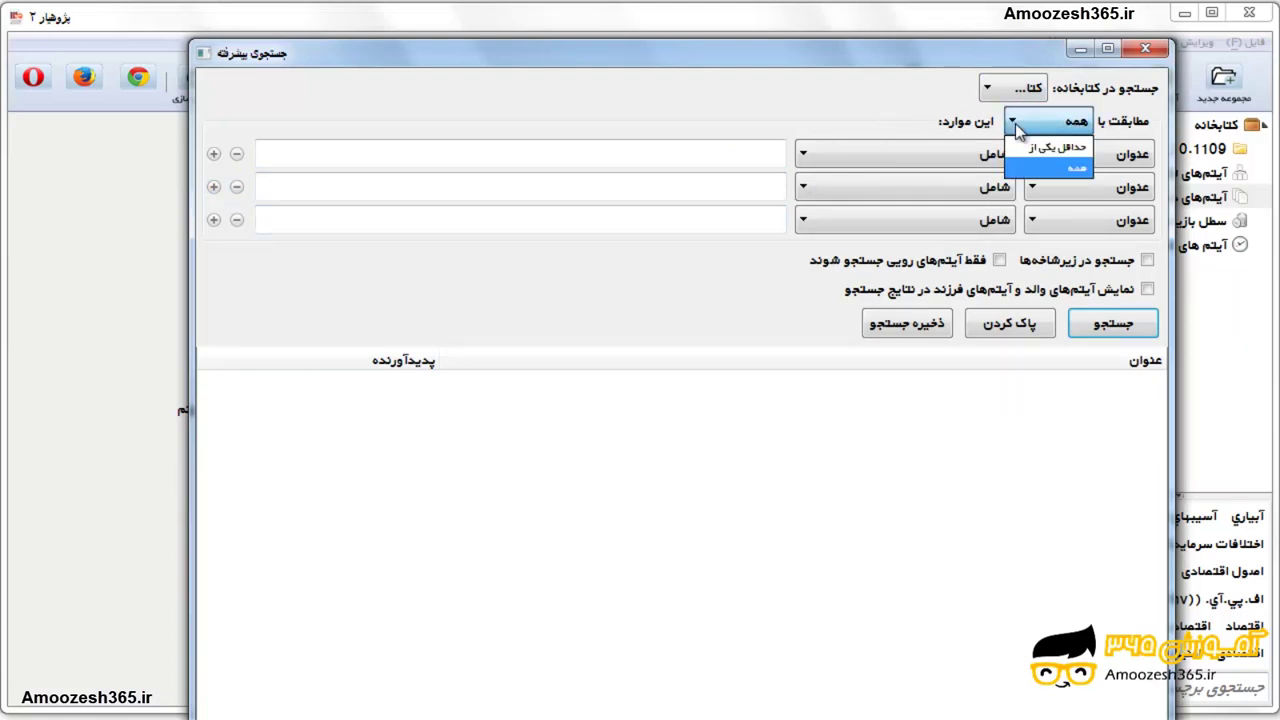
{"action": "left_click", "coordinate": [1016, 130]}
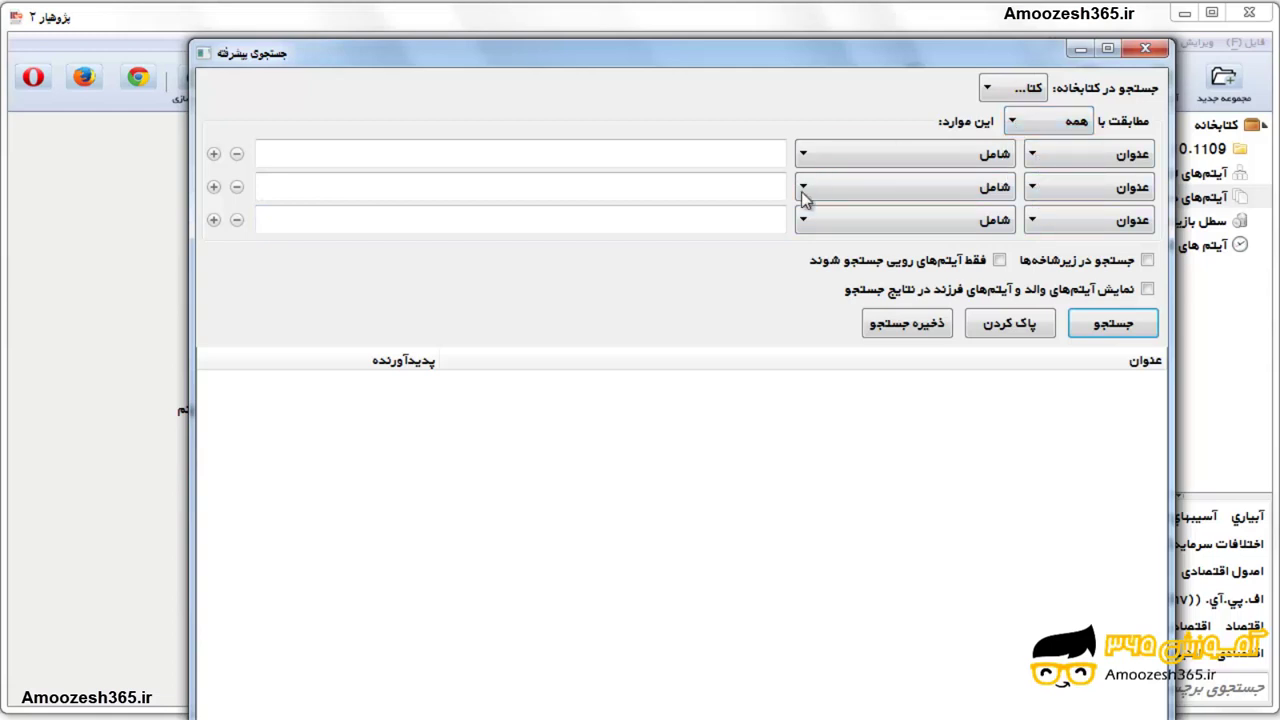
{"action": "left_click", "coordinate": [1012, 122]}
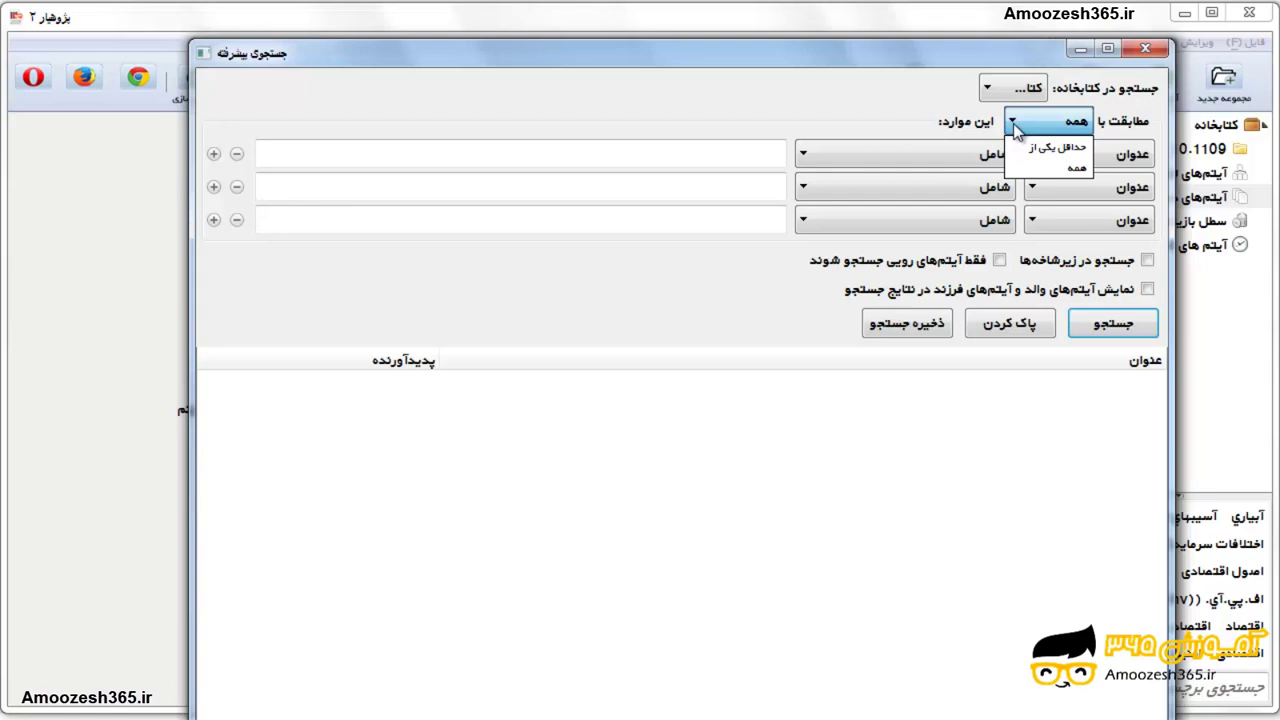
{"action": "left_click", "coordinate": [1014, 131]}
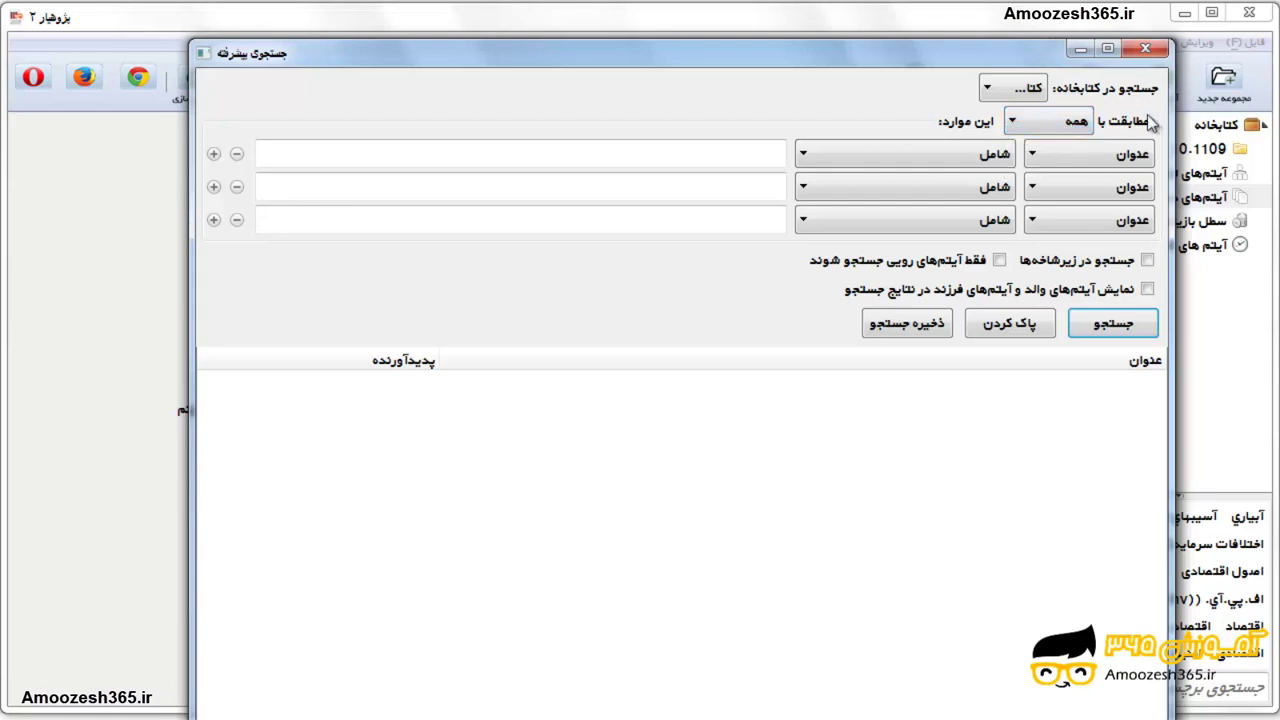
{"action": "left_click", "coordinate": [1013, 121]}
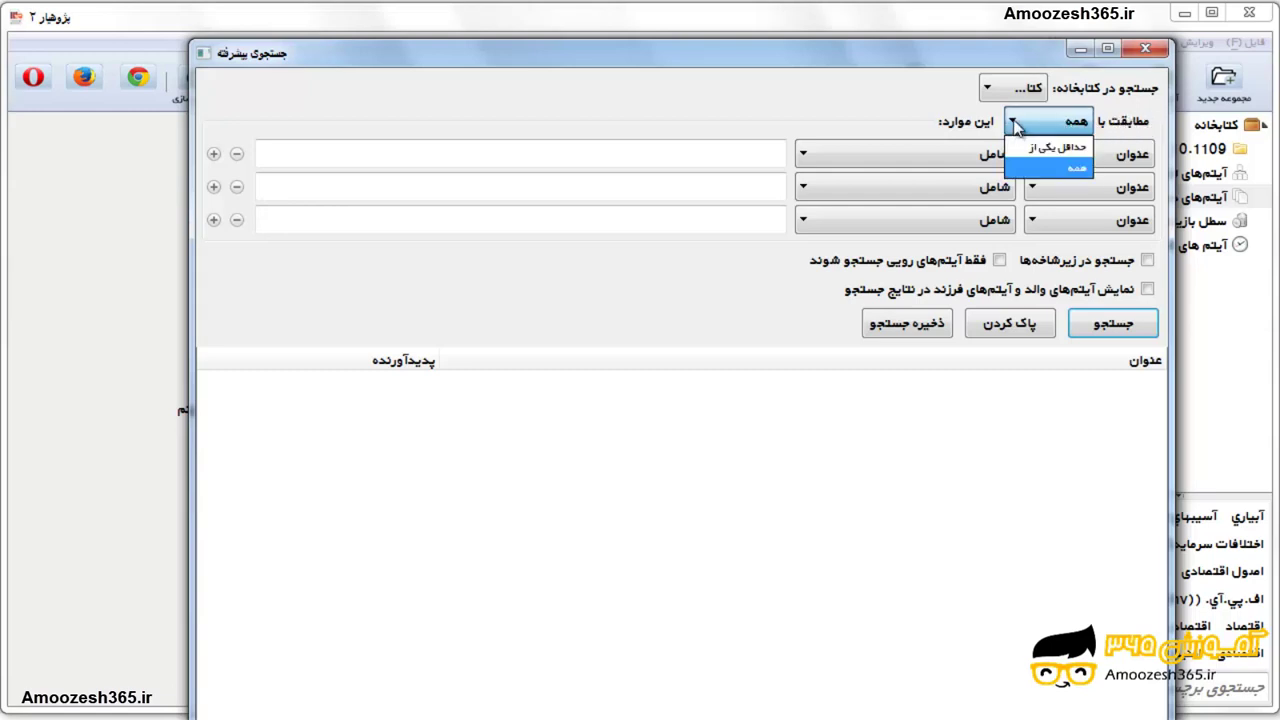
{"action": "left_click", "coordinate": [1014, 124]}
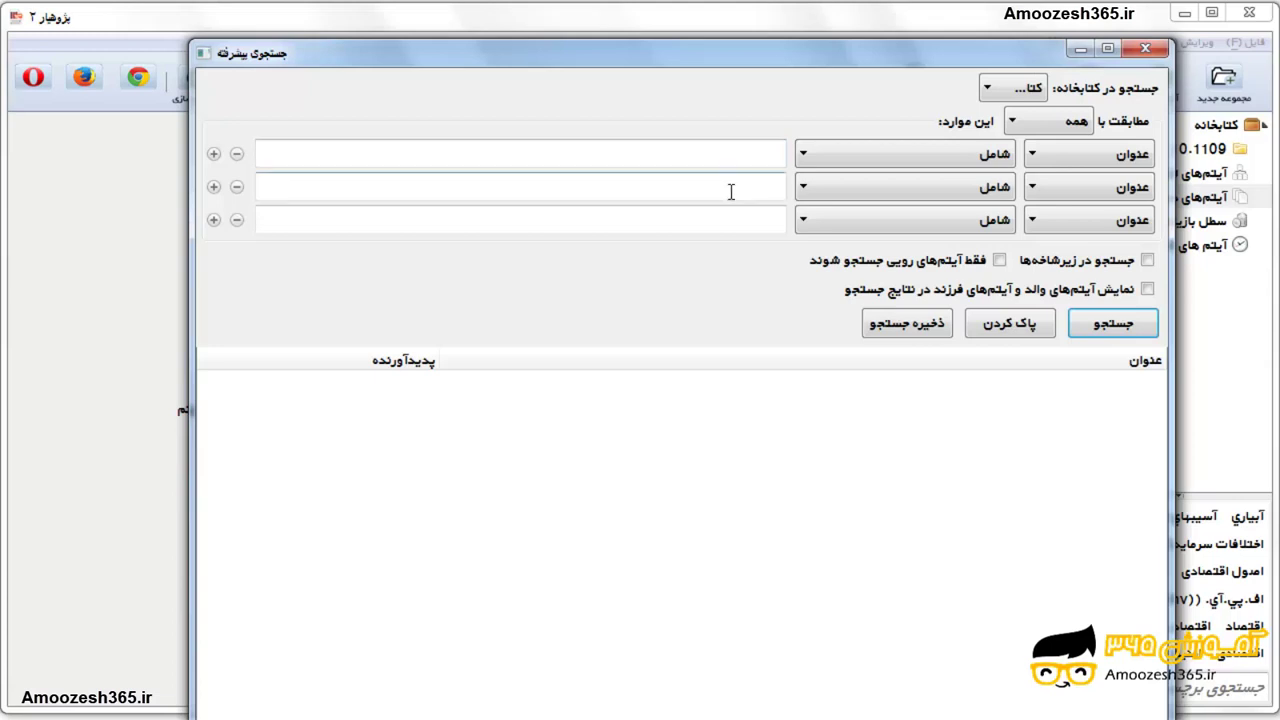
{"action": "left_click", "coordinate": [731, 190]}
{"action": "left_click", "coordinate": [755, 222]}
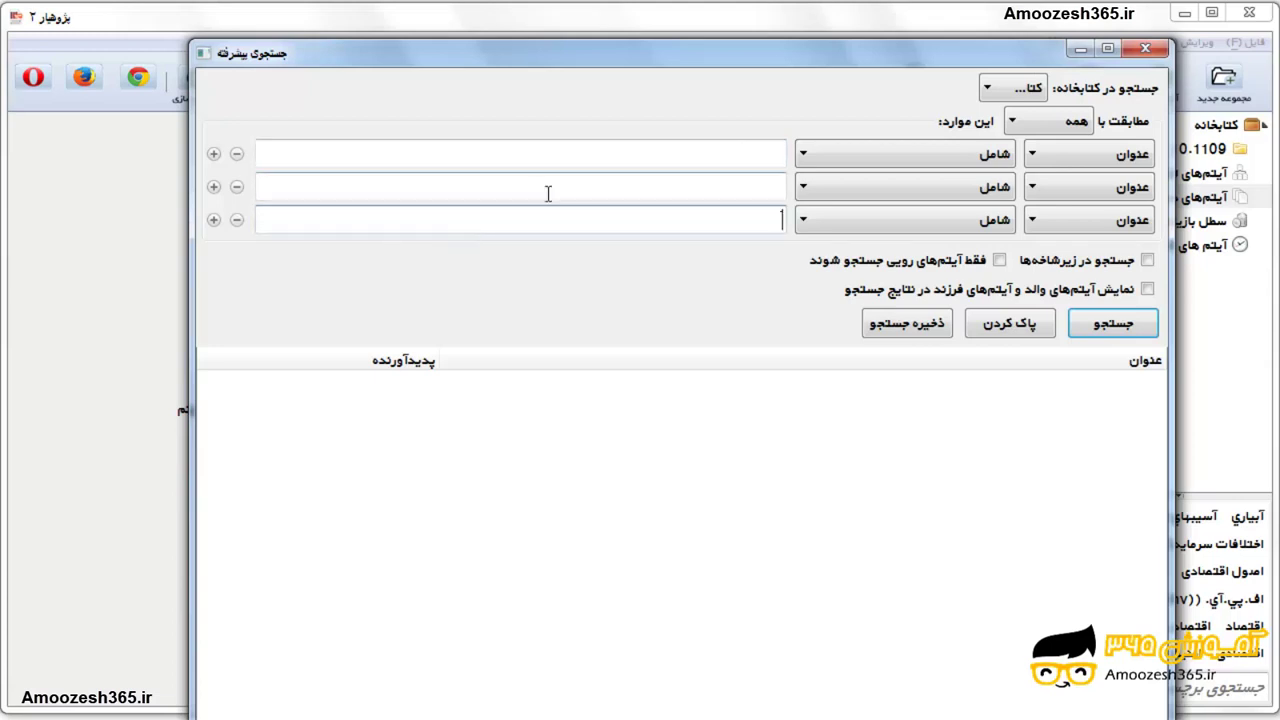
- Examine the full list of searchable fields available for the first condition row
{"action": "left_click", "coordinate": [1036, 155]}
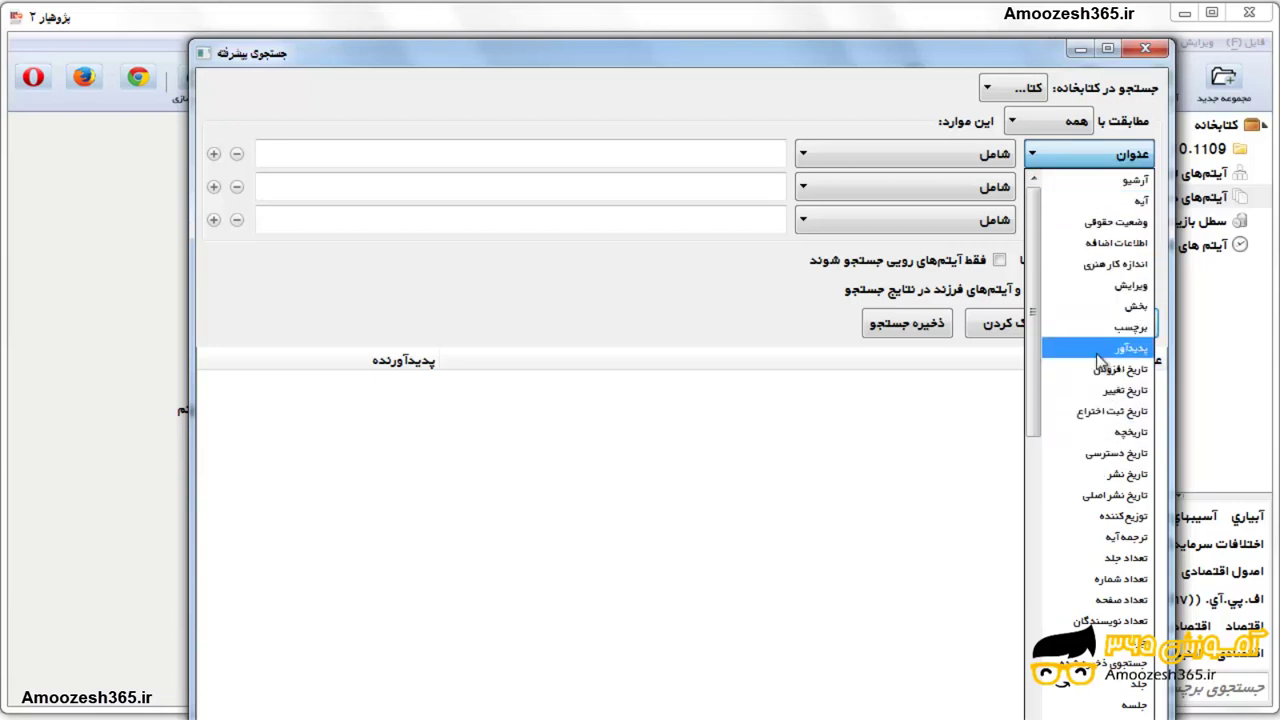
{"action": "scroll", "coordinate": [1105, 513], "scroll_direction": "down", "scroll_amount": 4}
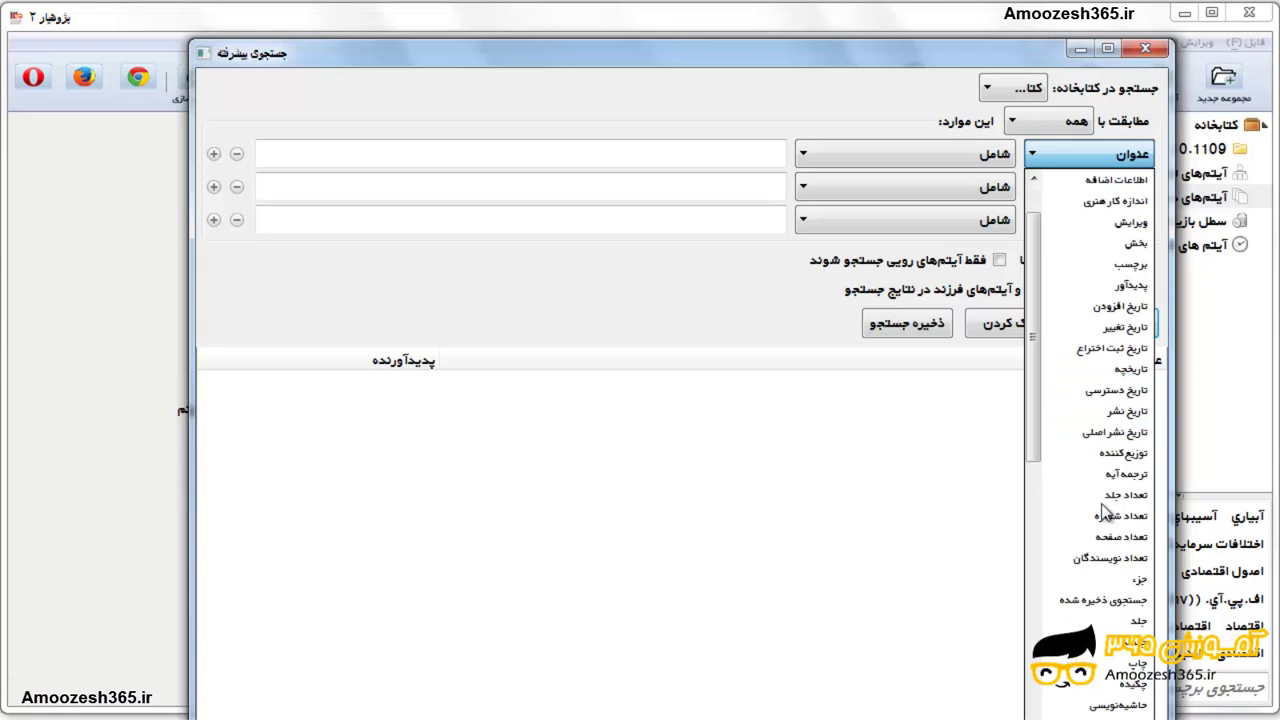
{"action": "scroll", "coordinate": [1105, 513], "scroll_direction": "down", "scroll_amount": 1}
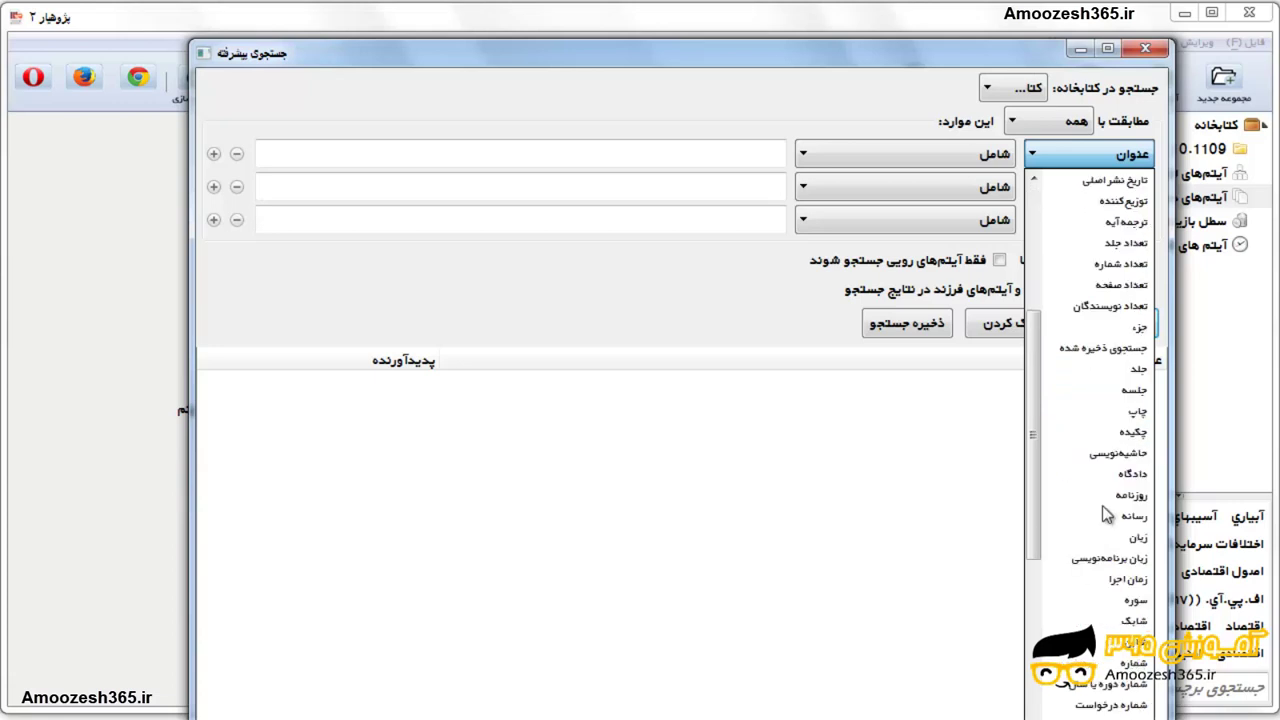
{"action": "scroll", "coordinate": [1105, 513], "scroll_direction": "down", "scroll_amount": 2}
{"action": "scroll", "coordinate": [1107, 514], "scroll_direction": "down", "scroll_amount": 1}
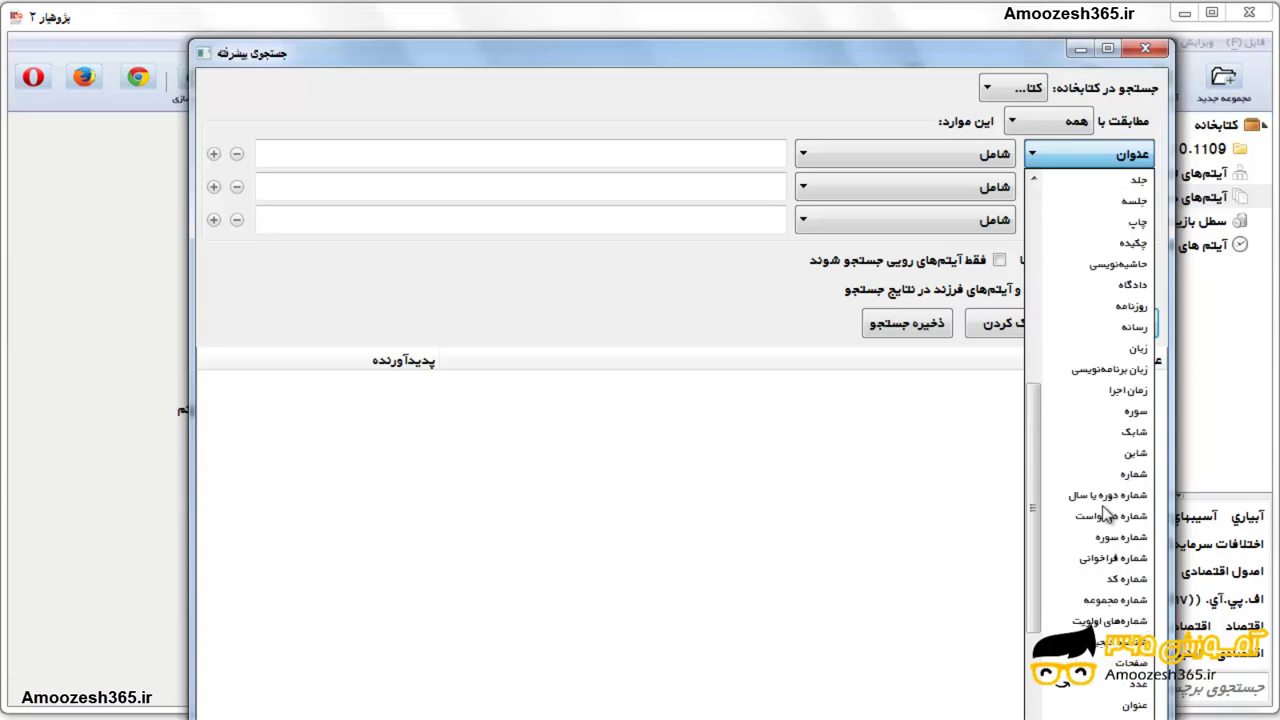
{"action": "scroll", "coordinate": [1105, 513], "scroll_direction": "down", "scroll_amount": 3}
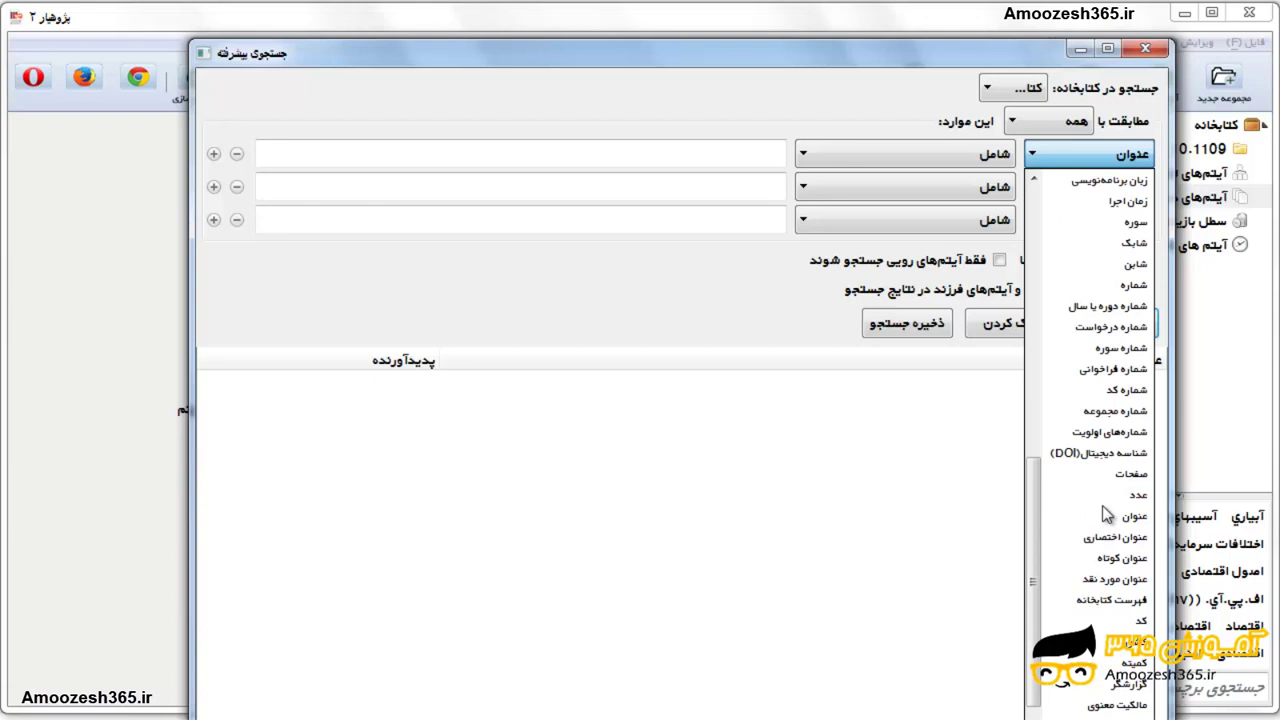
{"action": "scroll", "coordinate": [1106, 513], "scroll_direction": "down", "scroll_amount": 1}
{"action": "scroll", "coordinate": [1107, 514], "scroll_direction": "down", "scroll_amount": 3}
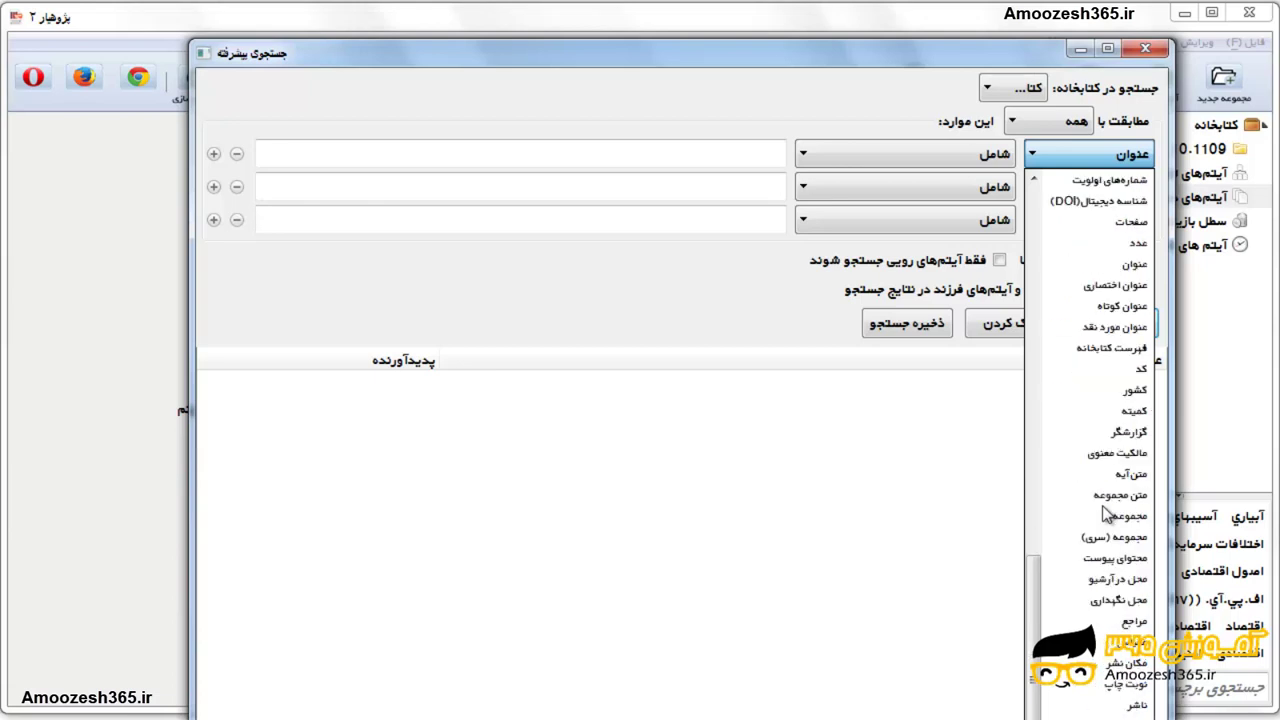
{"action": "scroll", "coordinate": [1105, 513], "scroll_direction": "down", "scroll_amount": 3}
{"action": "scroll", "coordinate": [1106, 513], "scroll_direction": "up", "scroll_amount": 10}
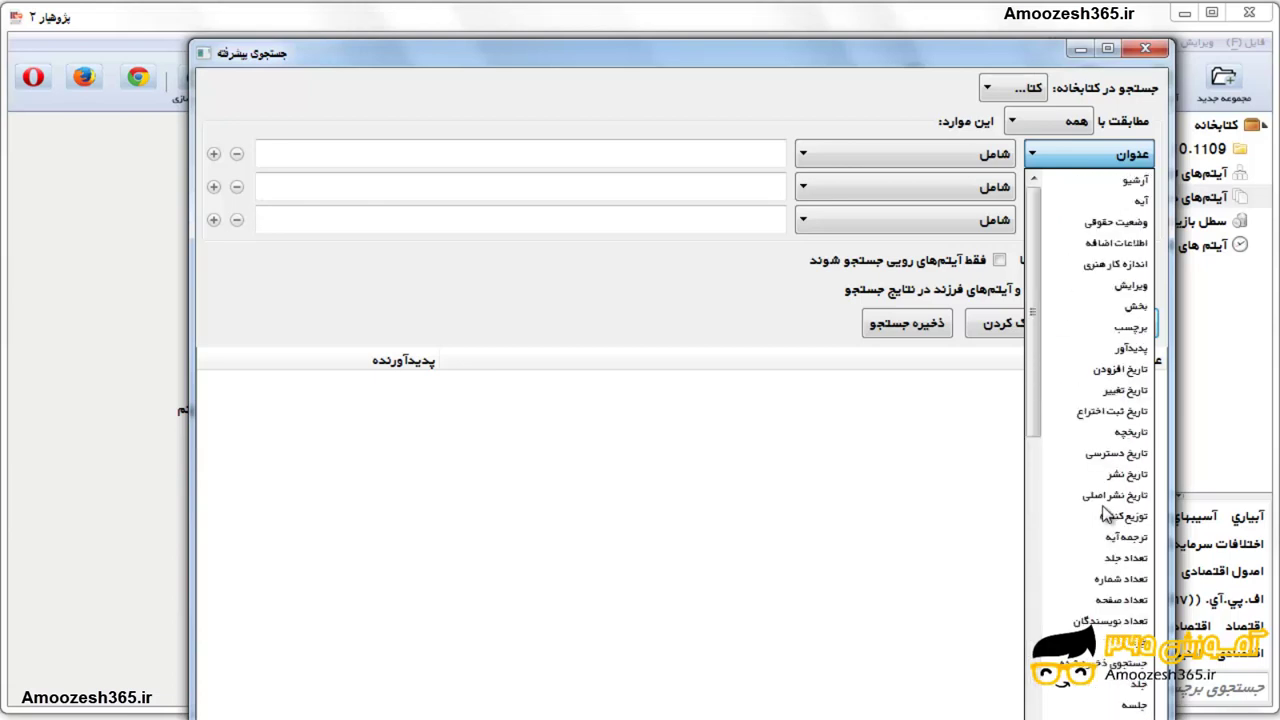
{"action": "left_click", "coordinate": [1120, 158]}
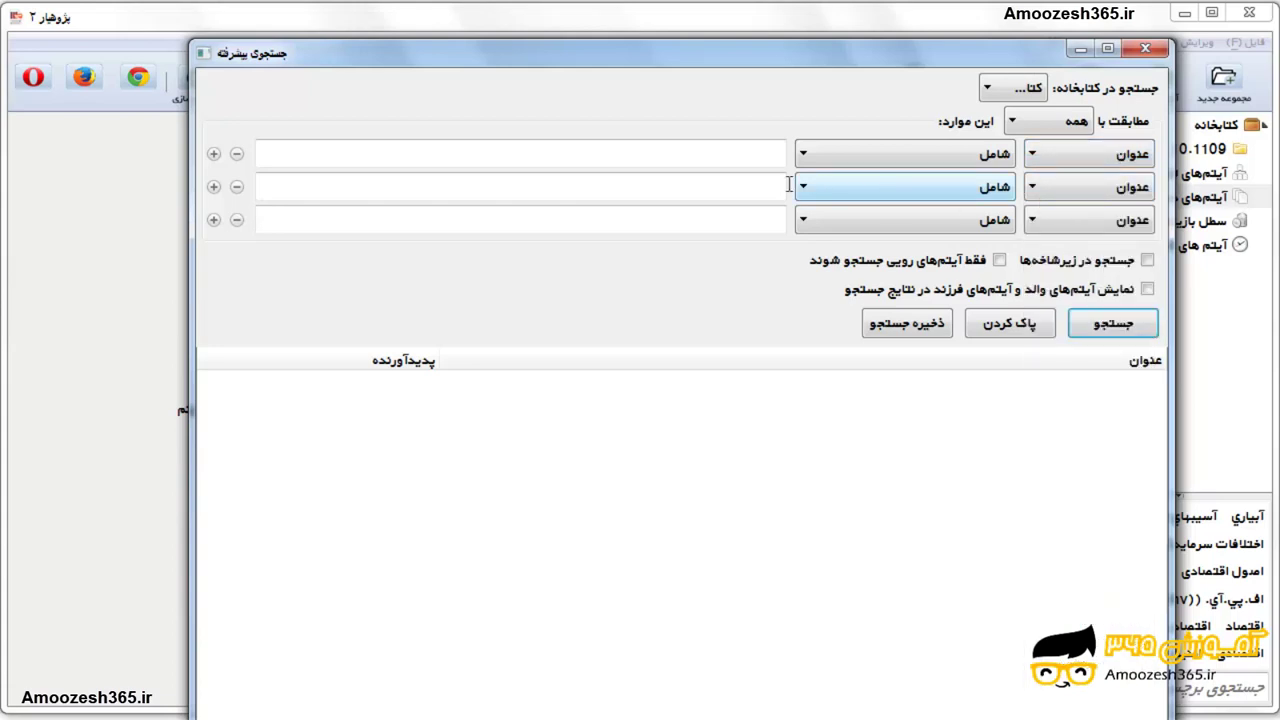
- Review the first condition's comparison operators and search for items whose عنوان is شامل the word تحلیل
{"action": "left_click", "coordinate": [841, 163]}
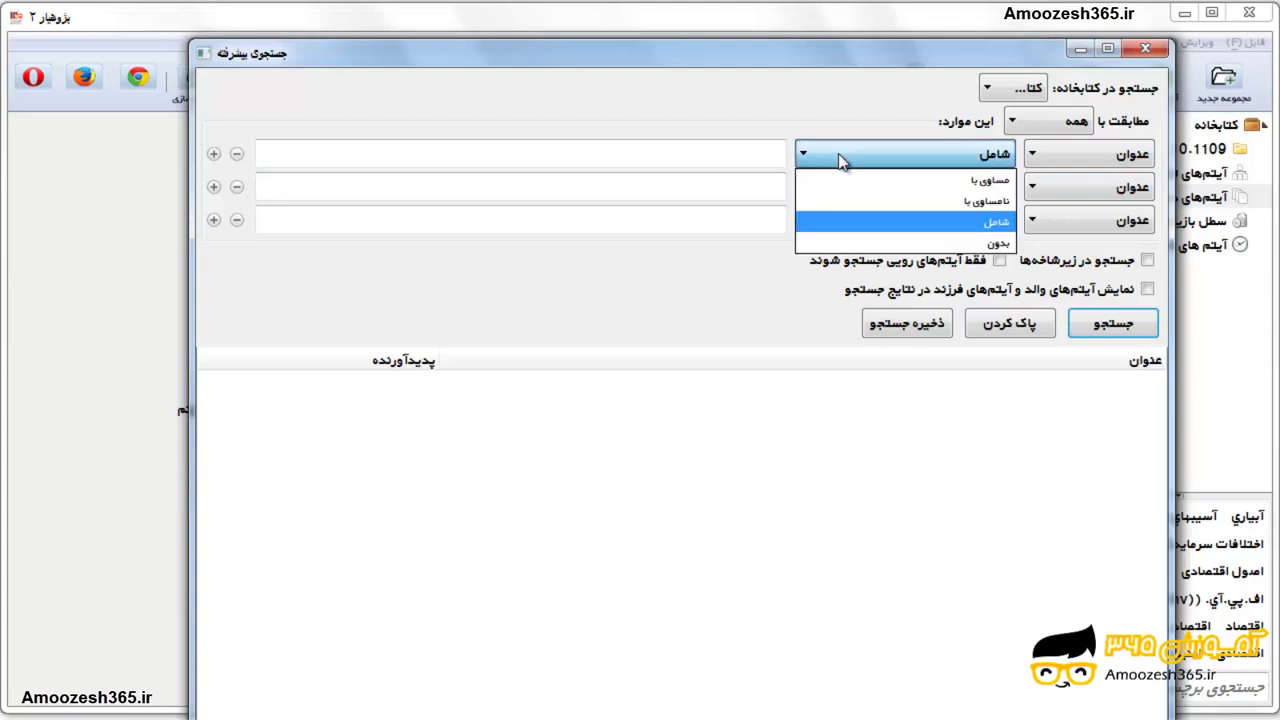
{"action": "left_click", "coordinate": [841, 160]}
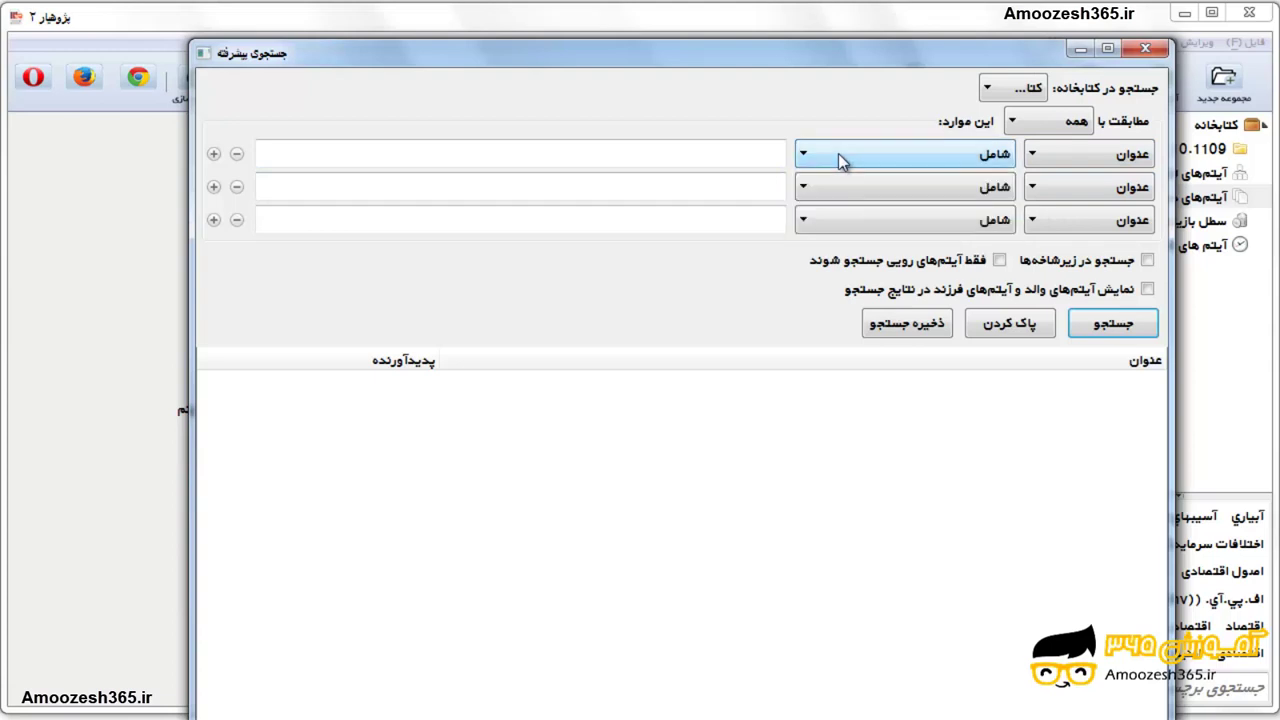
{"action": "left_click", "coordinate": [697, 155]}
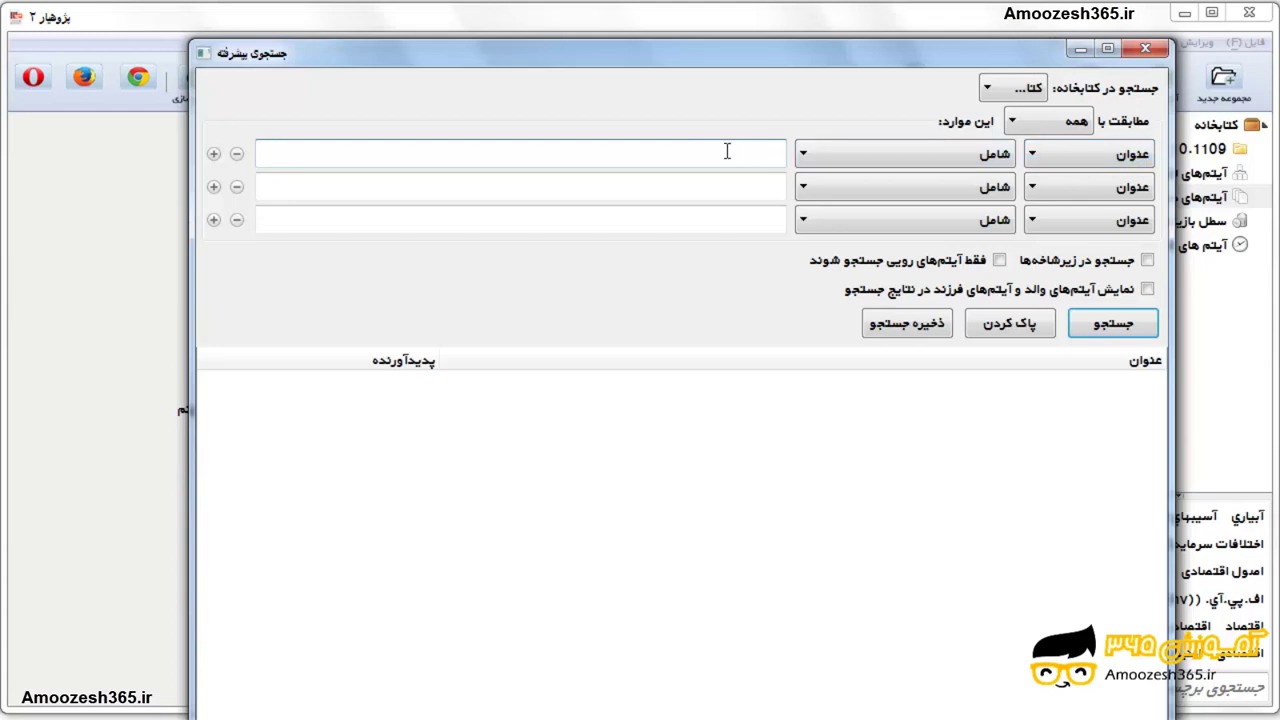
{"action": "type", "text": "تحلیل"}
{"action": "left_click", "coordinate": [1108, 333]}
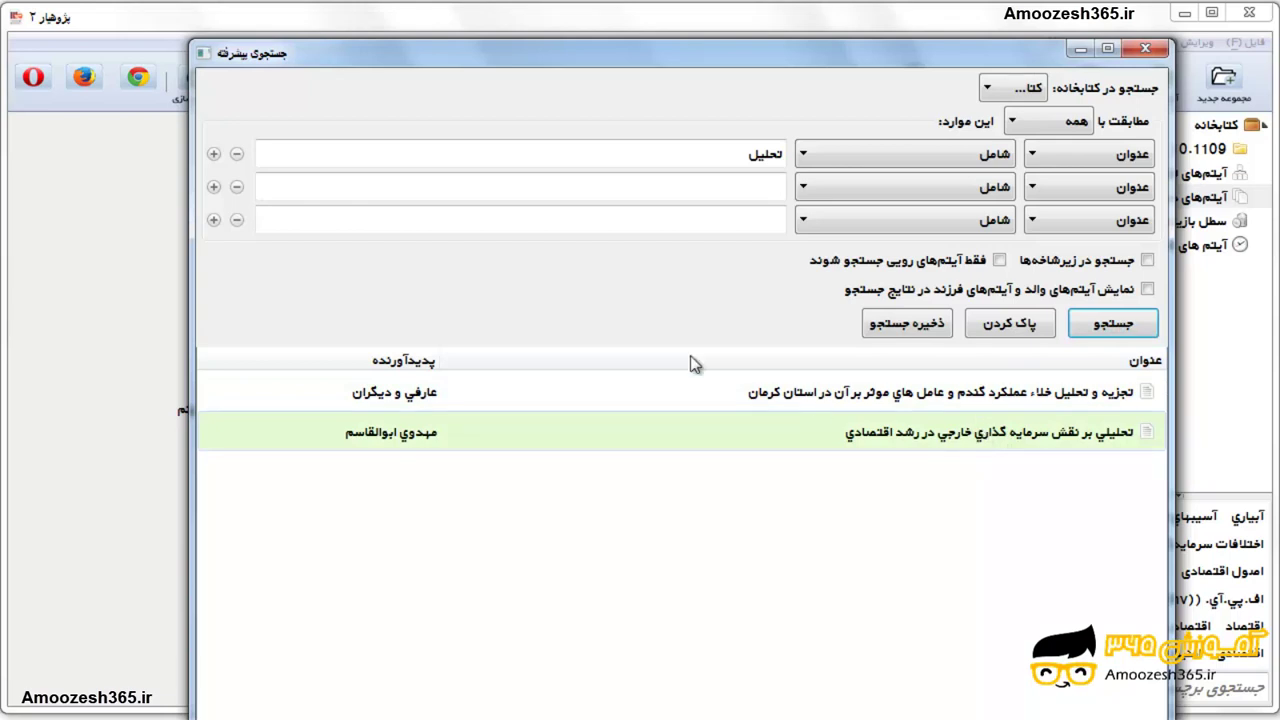
- Set the first condition's operator to مساوی با and run the search for تحلیل
{"action": "left_click", "coordinate": [805, 156]}
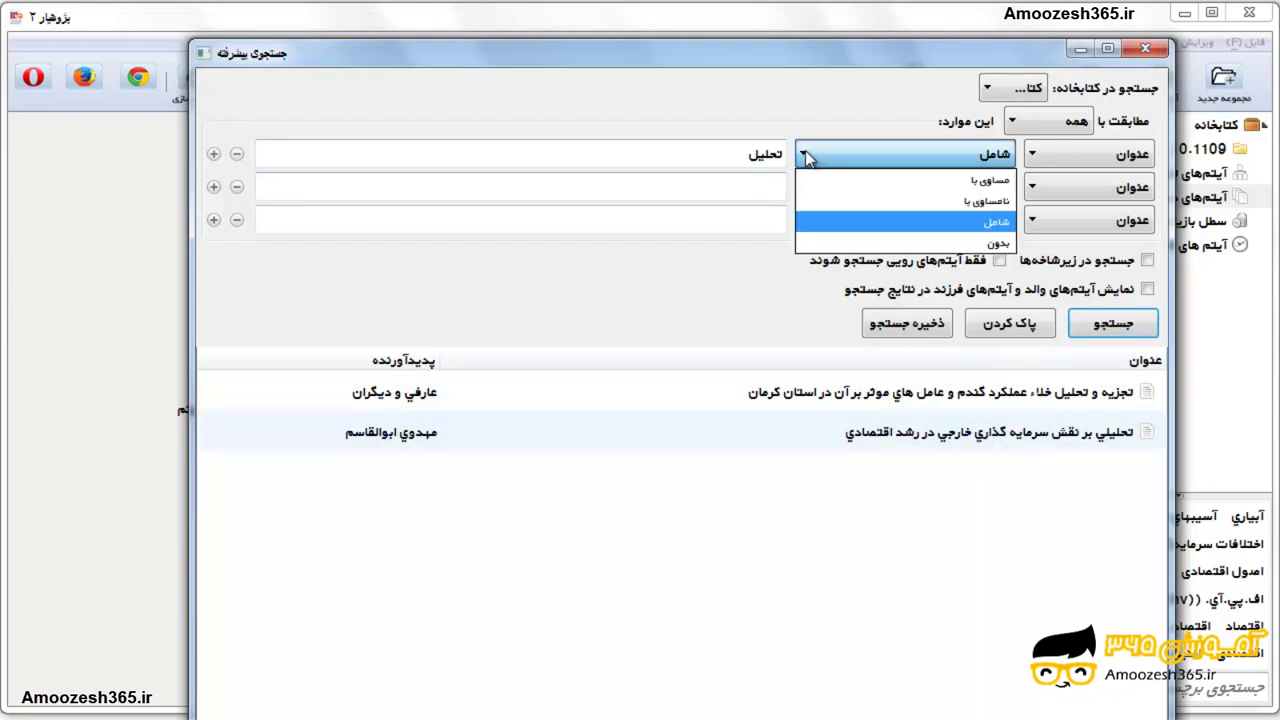
{"action": "left_click", "coordinate": [975, 181]}
{"action": "left_click", "coordinate": [689, 229]}
{"action": "left_click", "coordinate": [661, 190]}
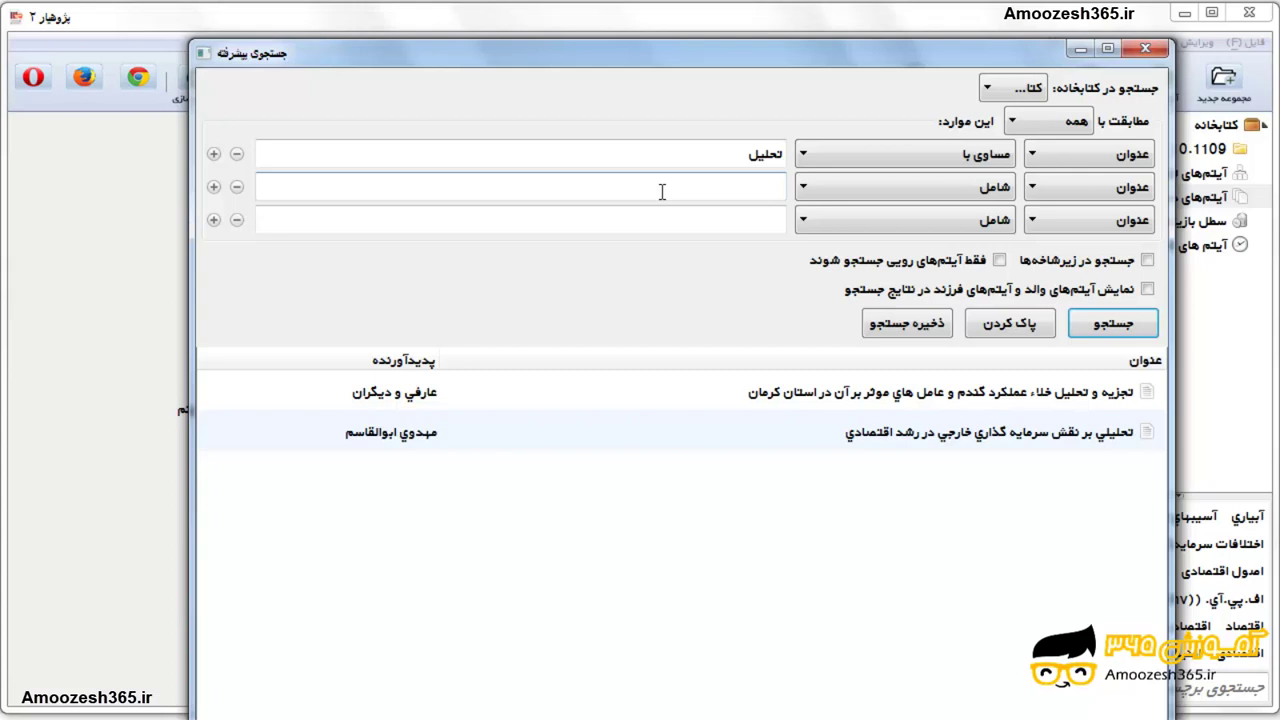
{"action": "left_click", "coordinate": [1125, 330]}
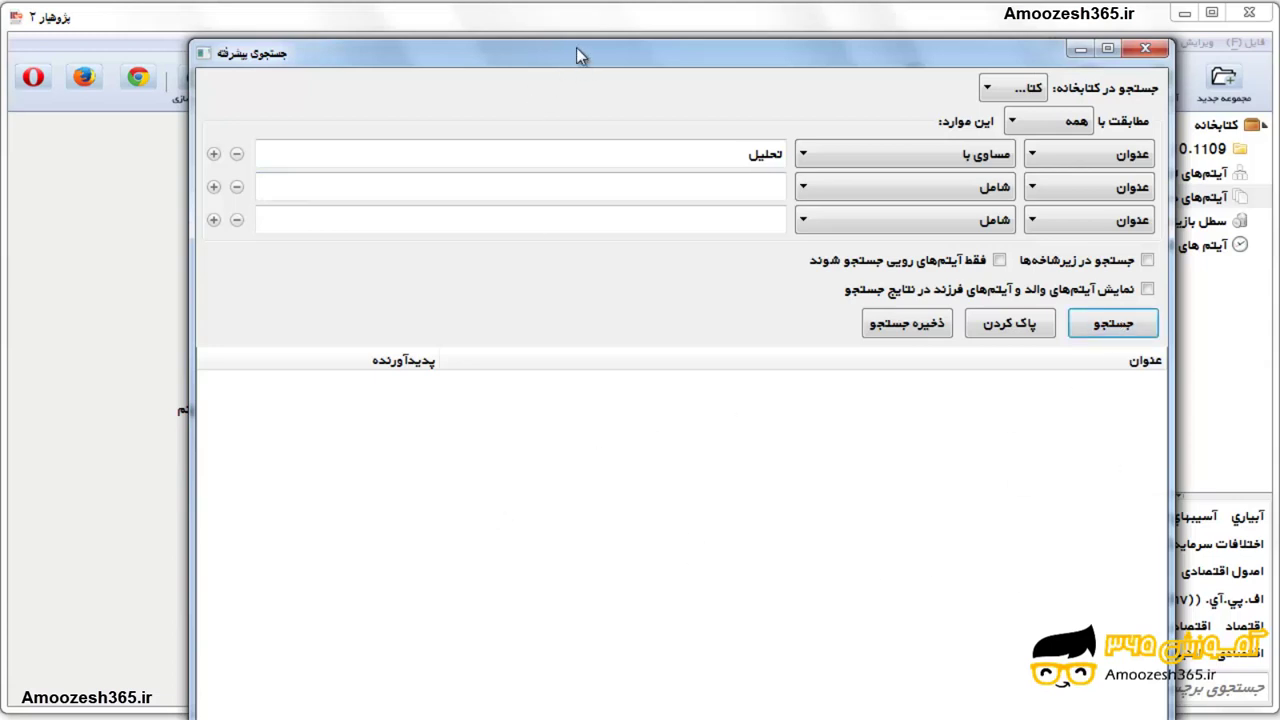
- Set the first condition's operator to نامساوی با and run the search for تحلیل
{"action": "left_click_drag", "start_coordinate": [576, 55], "coordinate": [564, 19]}
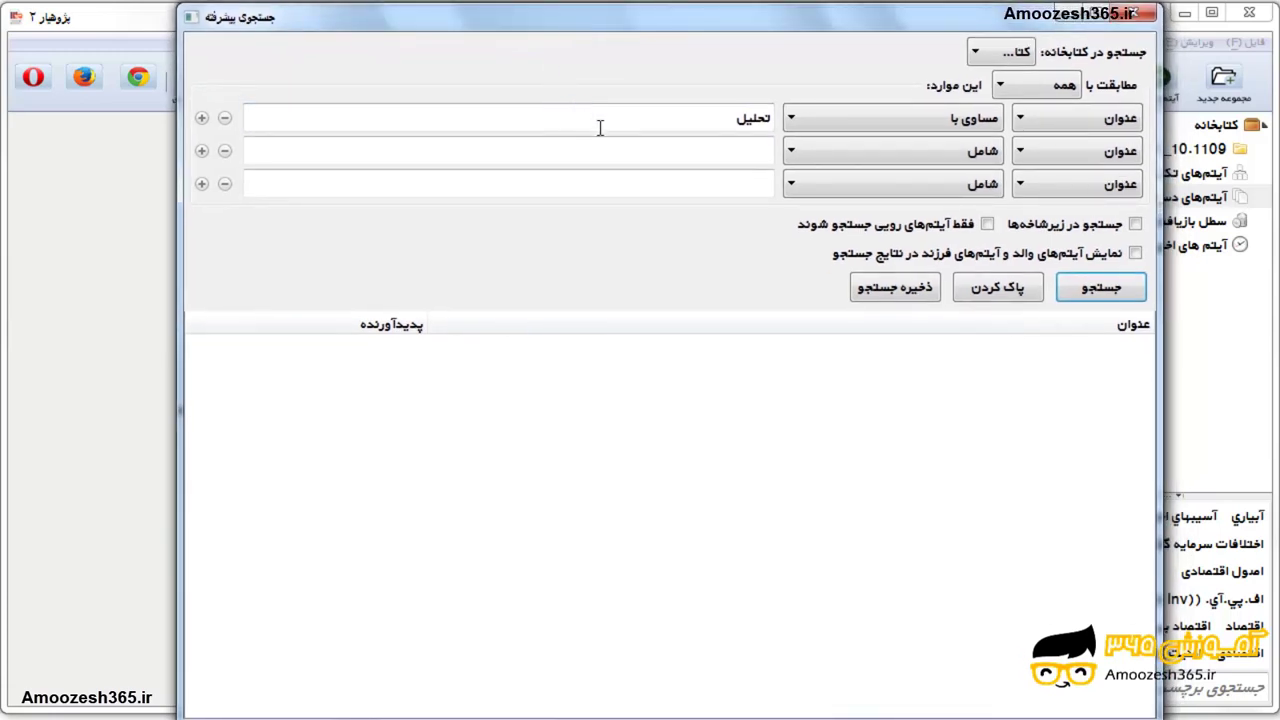
{"action": "left_click", "coordinate": [799, 123]}
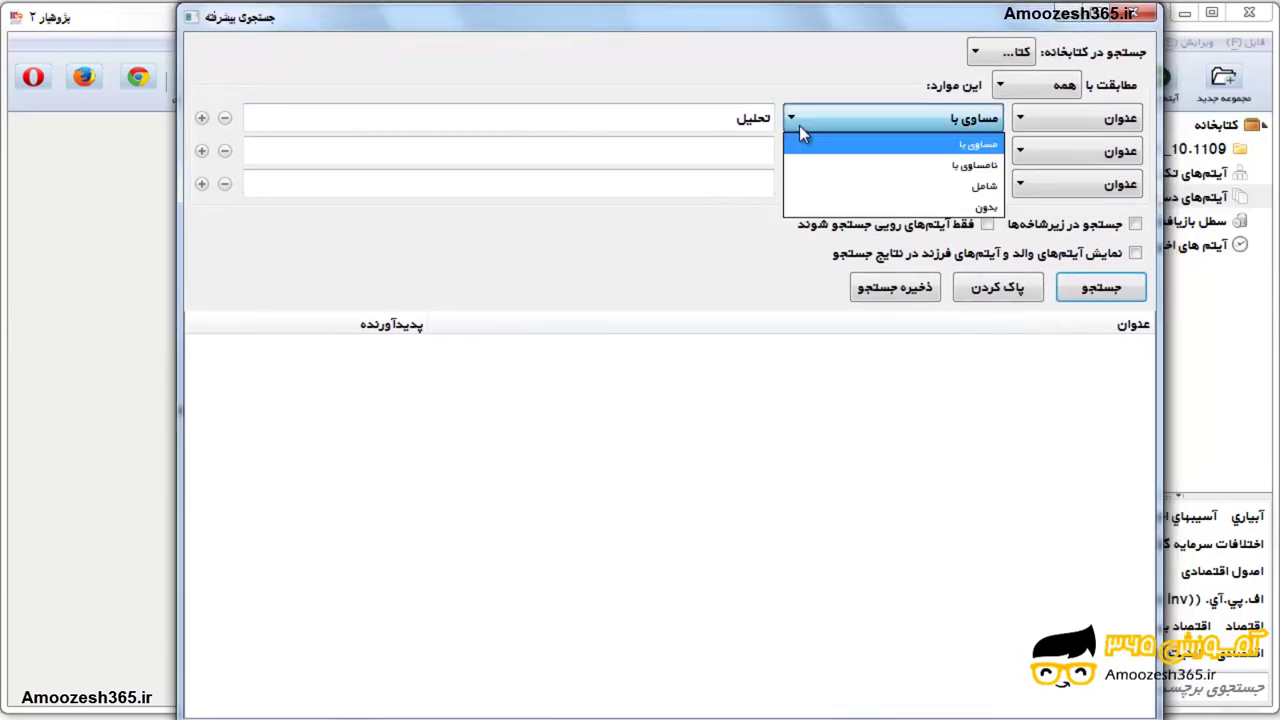
{"action": "left_click", "coordinate": [904, 168]}
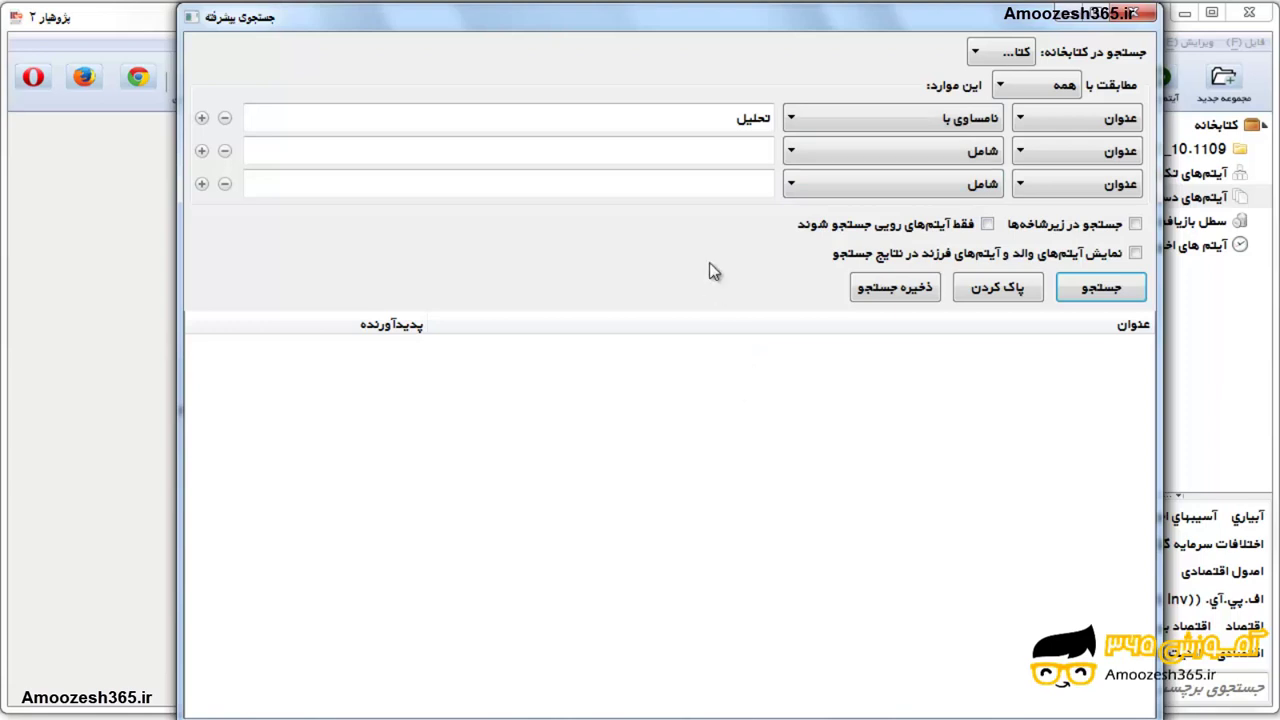
{"action": "left_click", "coordinate": [1110, 290]}
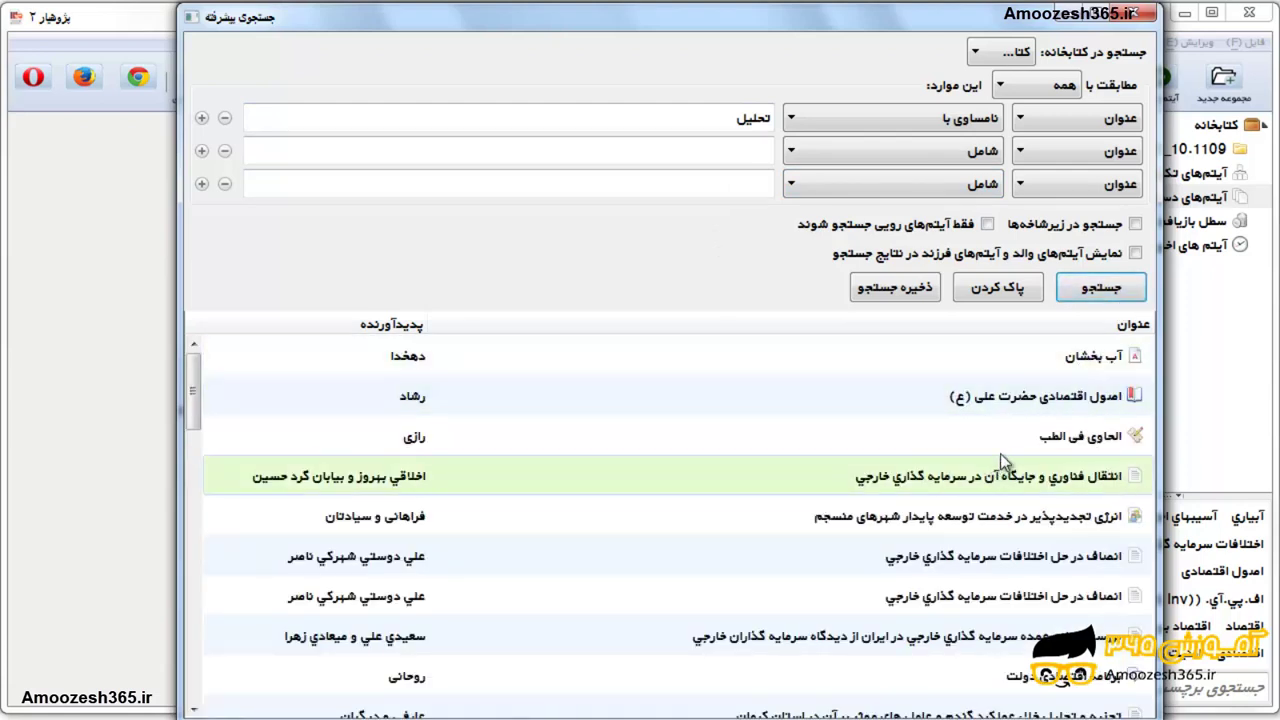
- Examine the full results list of the نامساوی با search for تحلیل
{"action": "scroll", "coordinate": [1007, 435], "scroll_direction": "down", "scroll_amount": 1}
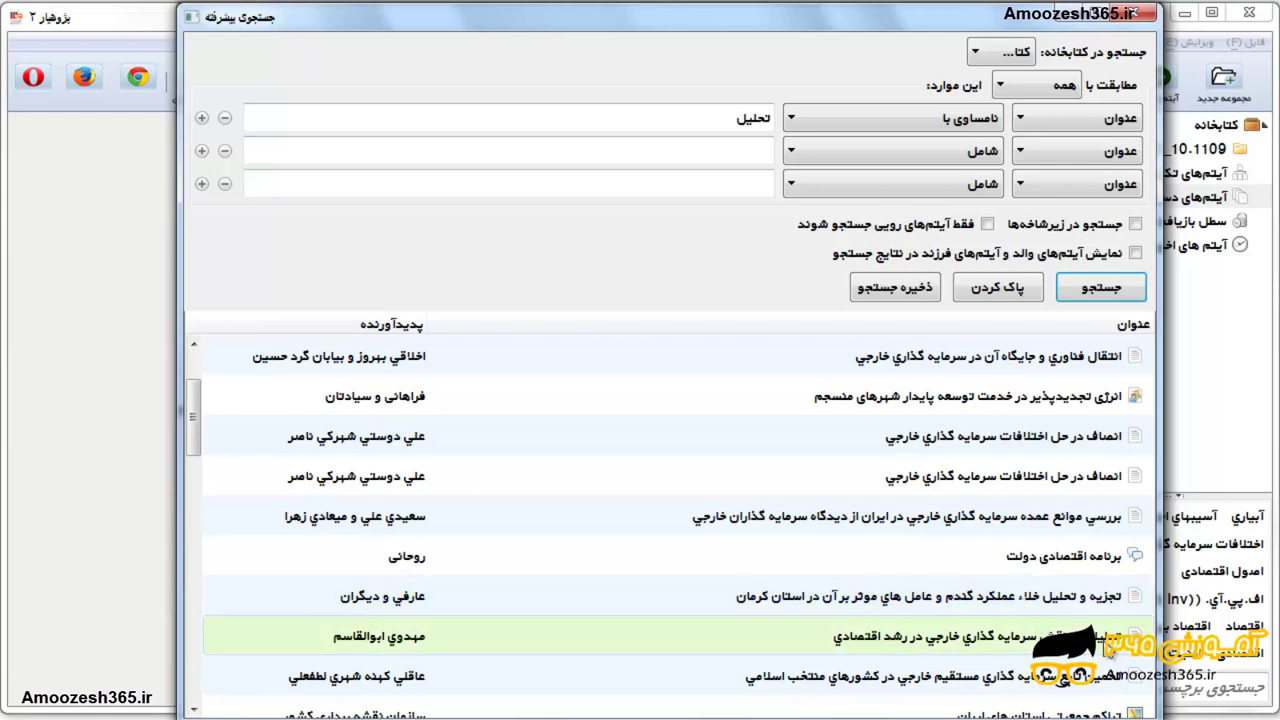
{"action": "scroll", "coordinate": [1055, 495], "scroll_direction": "down", "scroll_amount": 1}
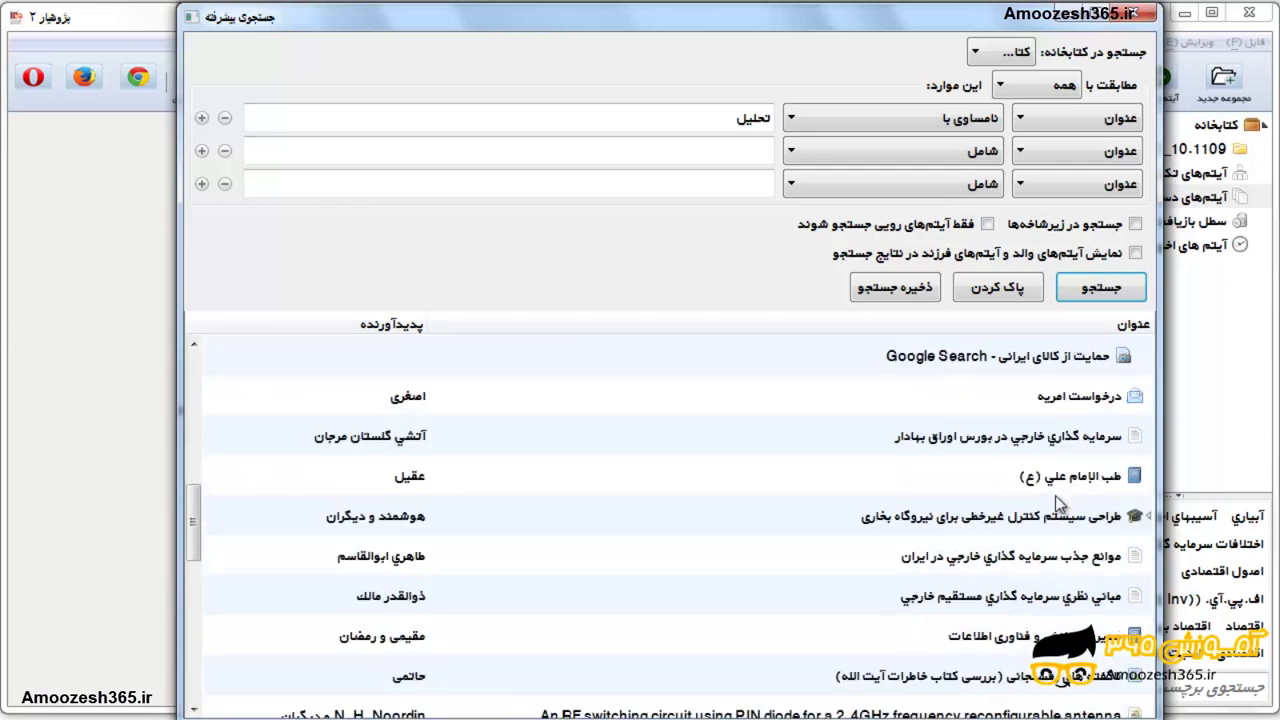
{"action": "scroll", "coordinate": [1055, 495], "scroll_direction": "down", "scroll_amount": 3}
{"action": "scroll", "coordinate": [1068, 558], "scroll_direction": "down", "scroll_amount": 2}
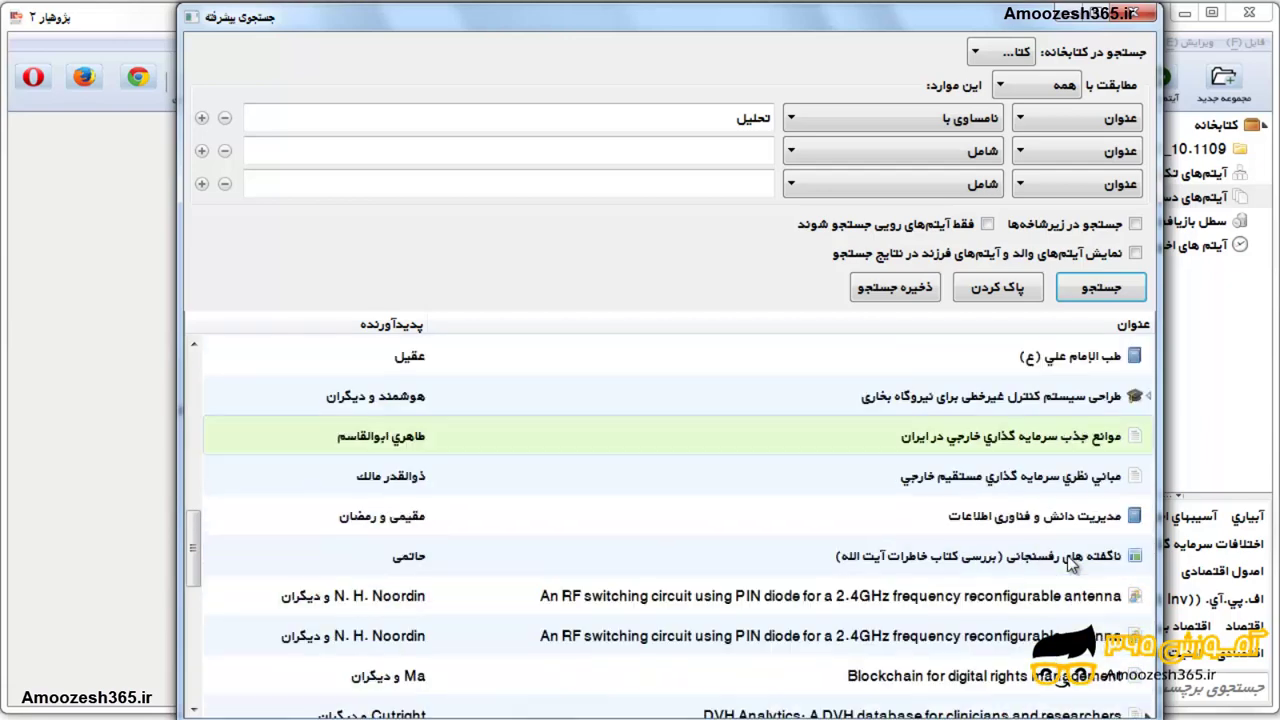
{"action": "scroll", "coordinate": [1070, 563], "scroll_direction": "down", "scroll_amount": 2}
{"action": "scroll", "coordinate": [1070, 563], "scroll_direction": "down", "scroll_amount": 1}
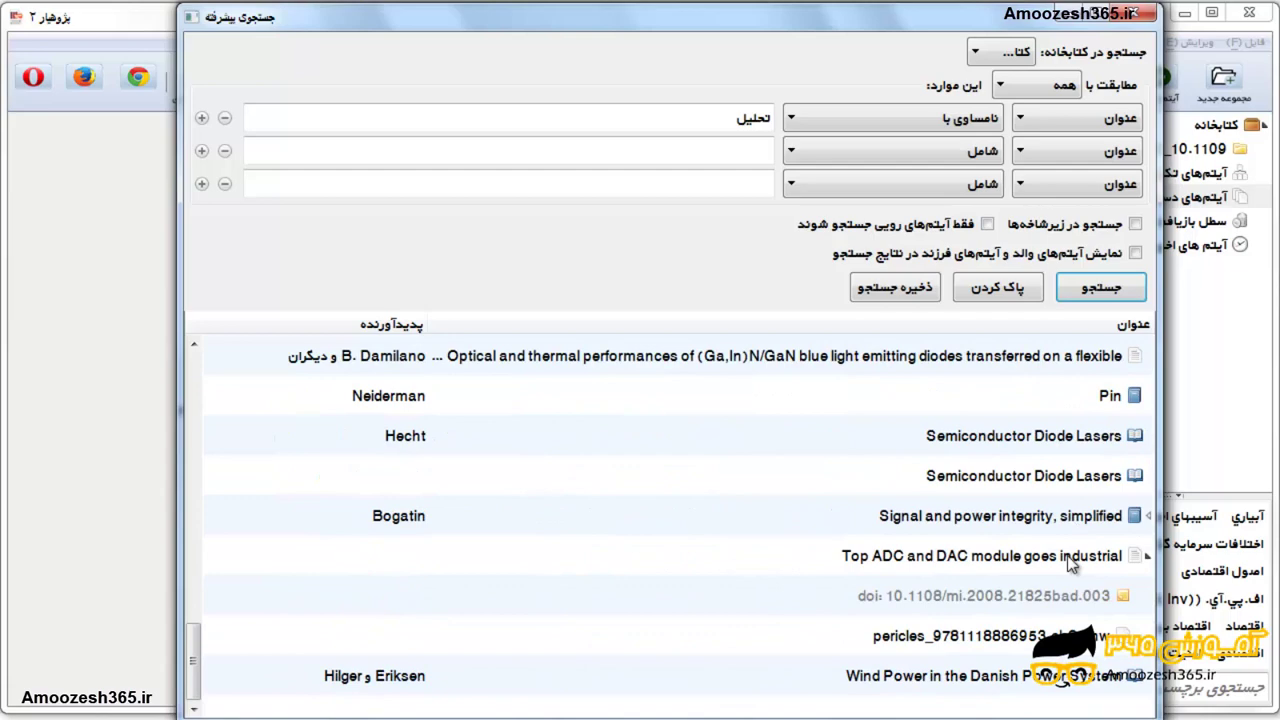
{"action": "scroll", "coordinate": [1068, 563], "scroll_direction": "up", "scroll_amount": 10}
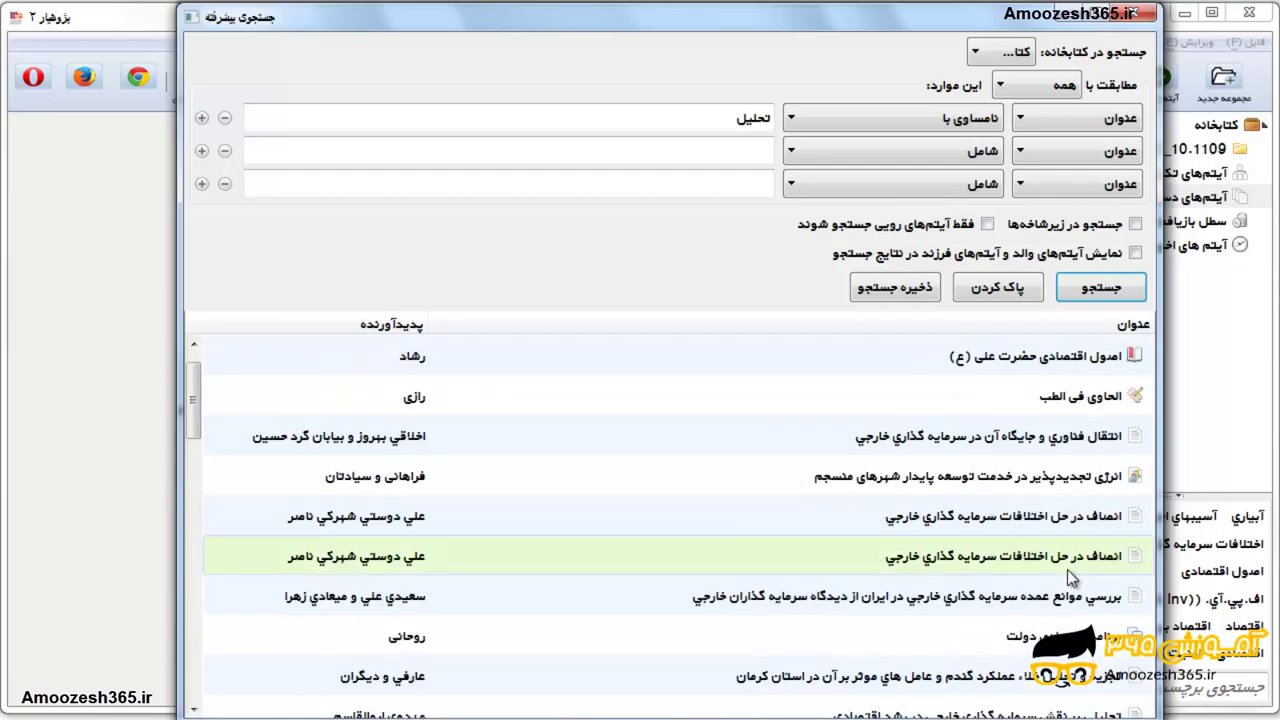
{"action": "scroll", "coordinate": [1067, 569], "scroll_direction": "up", "scroll_amount": 1}
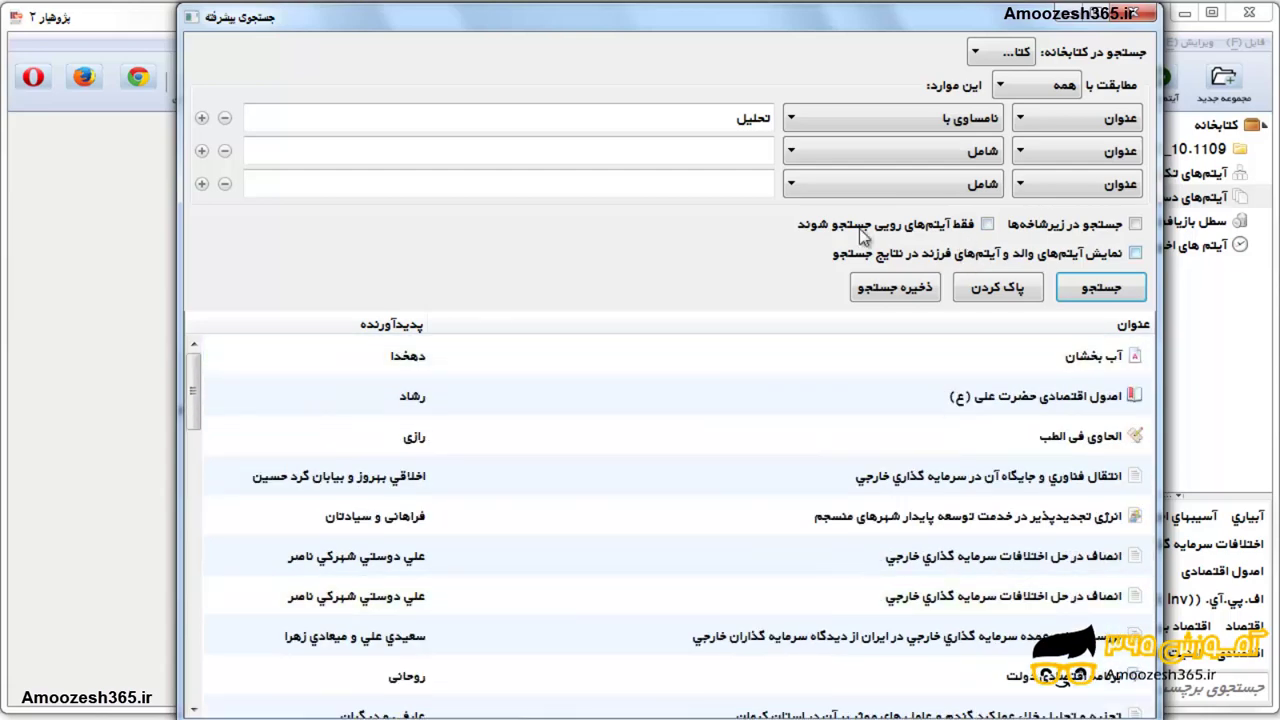
- Set the first condition's operator to بدون and run the search for تحلیل
{"action": "left_click", "coordinate": [794, 121]}
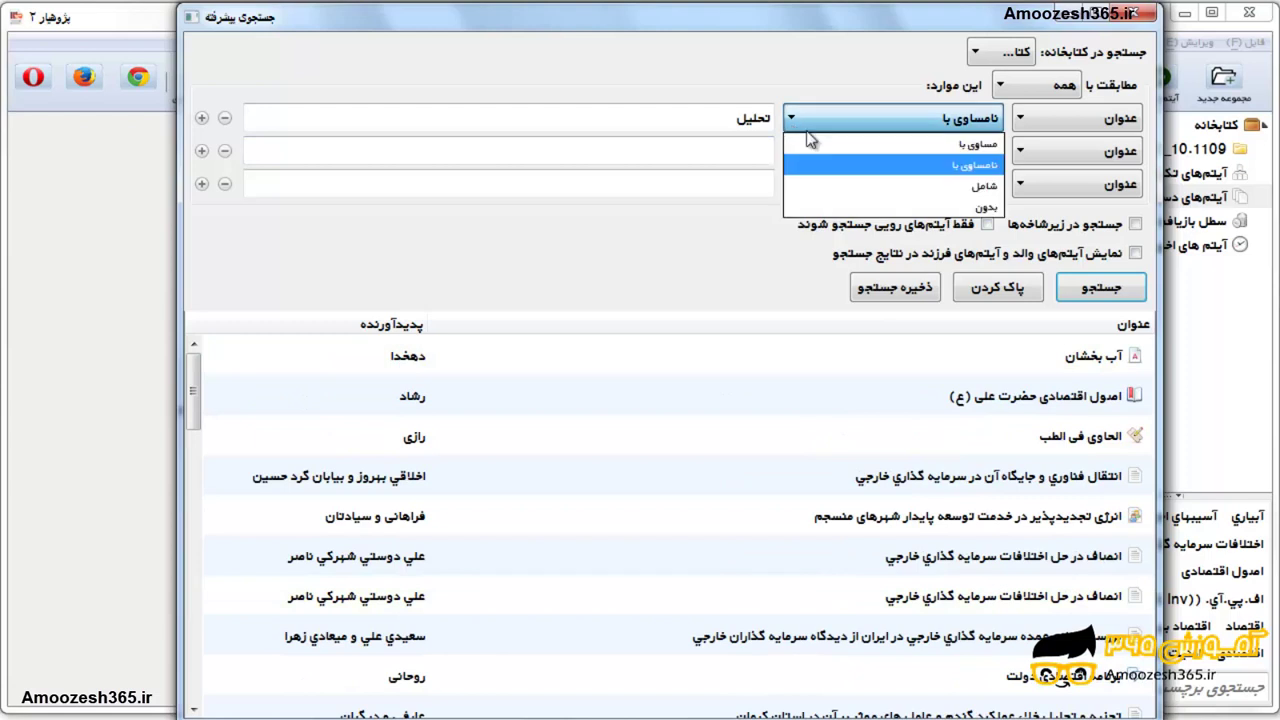
{"action": "left_click", "coordinate": [957, 208]}
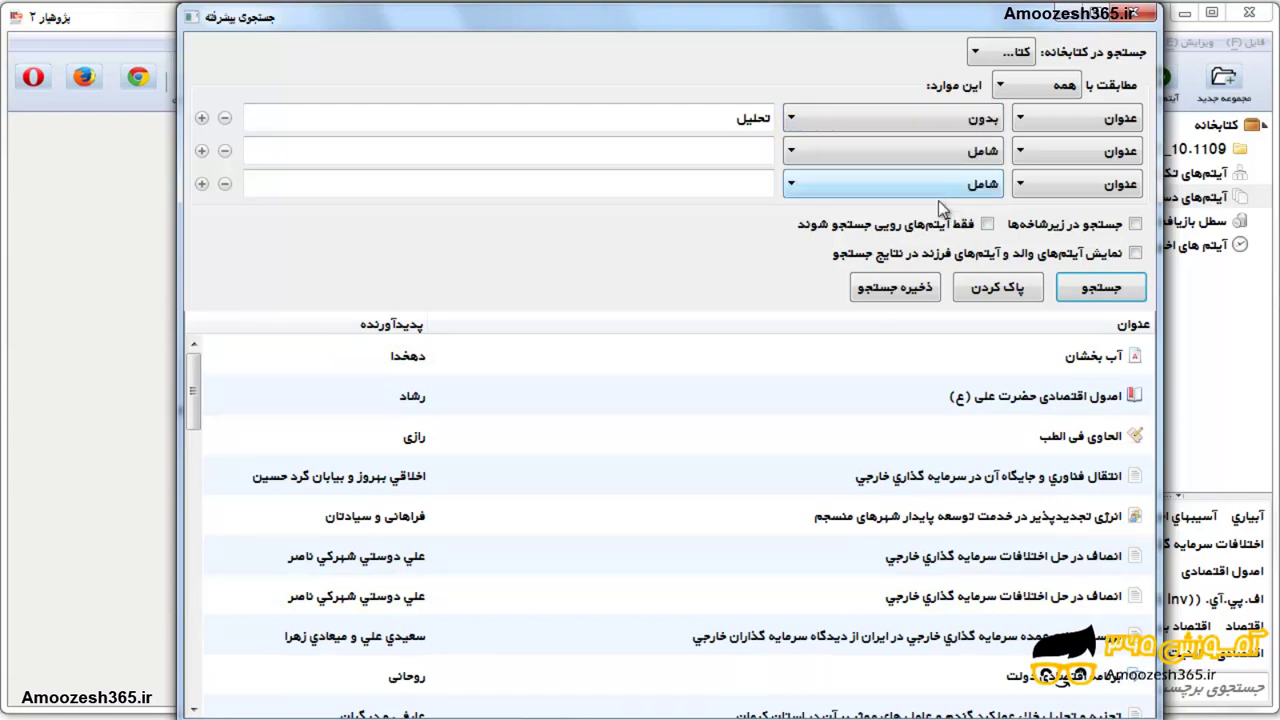
{"action": "left_click", "coordinate": [1101, 289]}
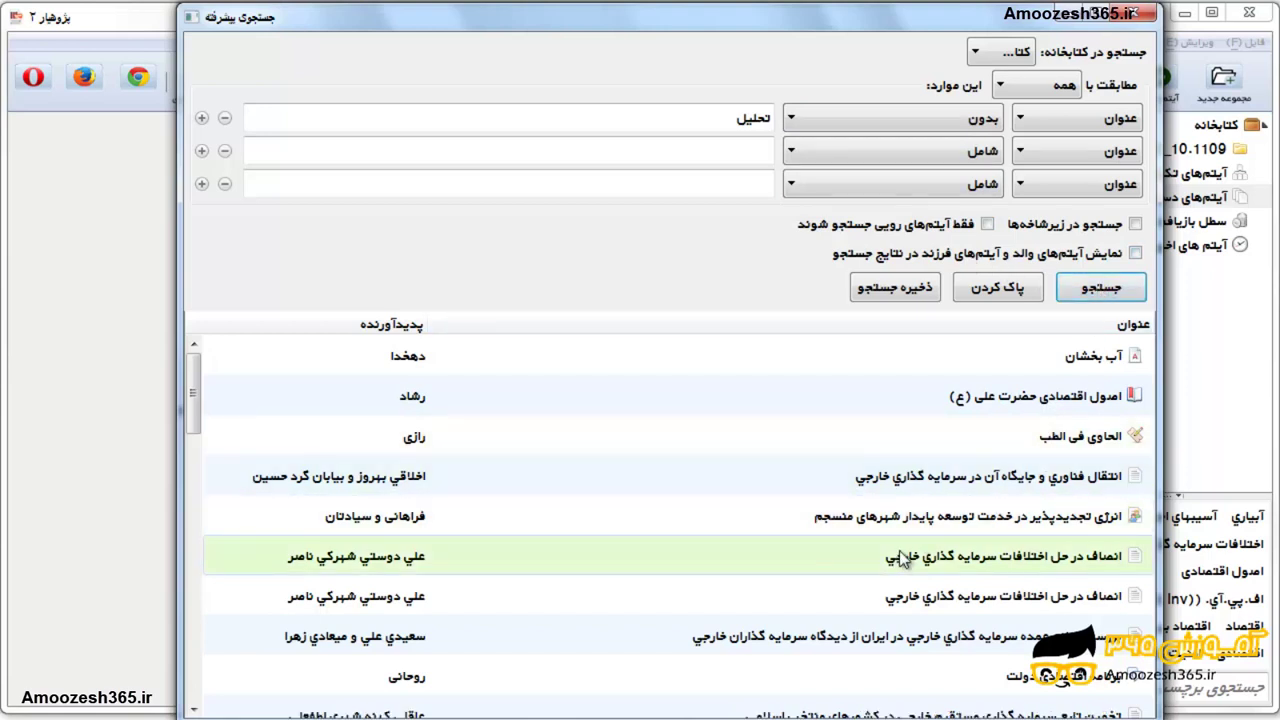
- Look through the titles returned by the بدون search to check whether any contain تحلیل
{"action": "scroll", "coordinate": [899, 550], "scroll_direction": "down", "scroll_amount": 1}
{"action": "scroll", "coordinate": [899, 550], "scroll_direction": "up", "scroll_amount": 1}
{"action": "scroll", "coordinate": [971, 557], "scroll_direction": "down", "scroll_amount": 1}
{"action": "scroll", "coordinate": [971, 557], "scroll_direction": "down", "scroll_amount": 1}
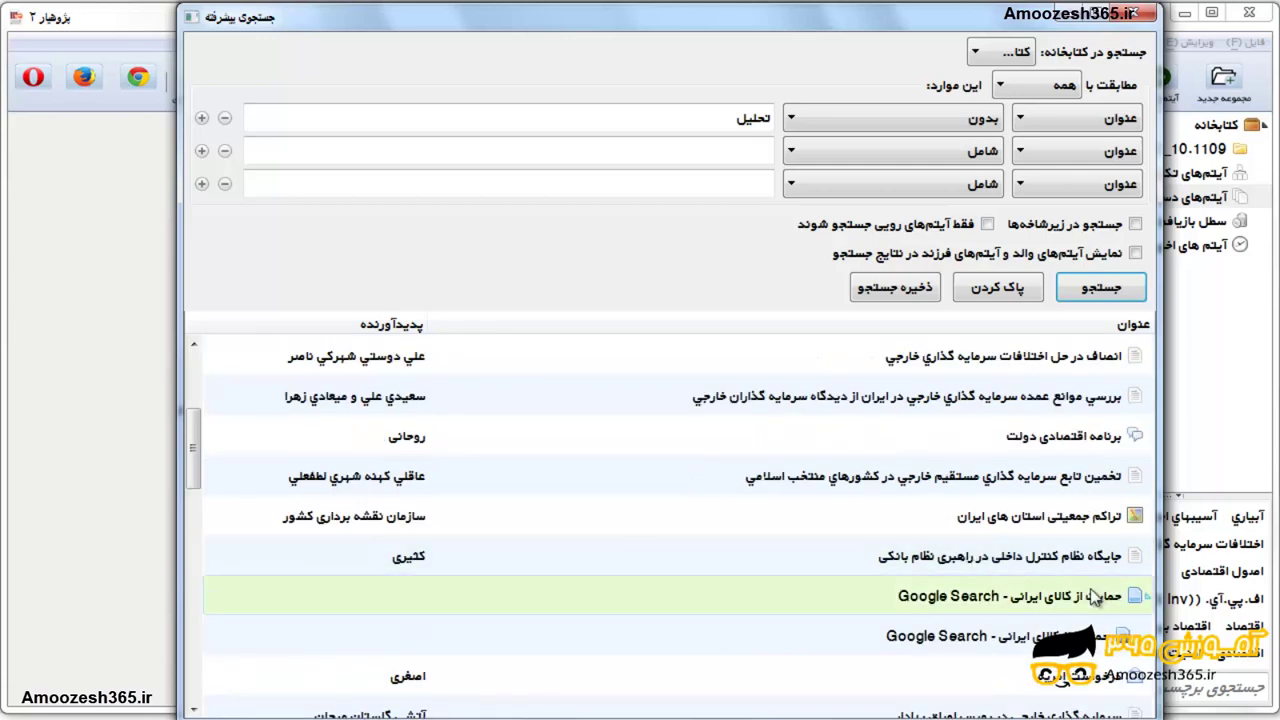
{"action": "scroll", "coordinate": [1000, 518], "scroll_direction": "down", "scroll_amount": 3}
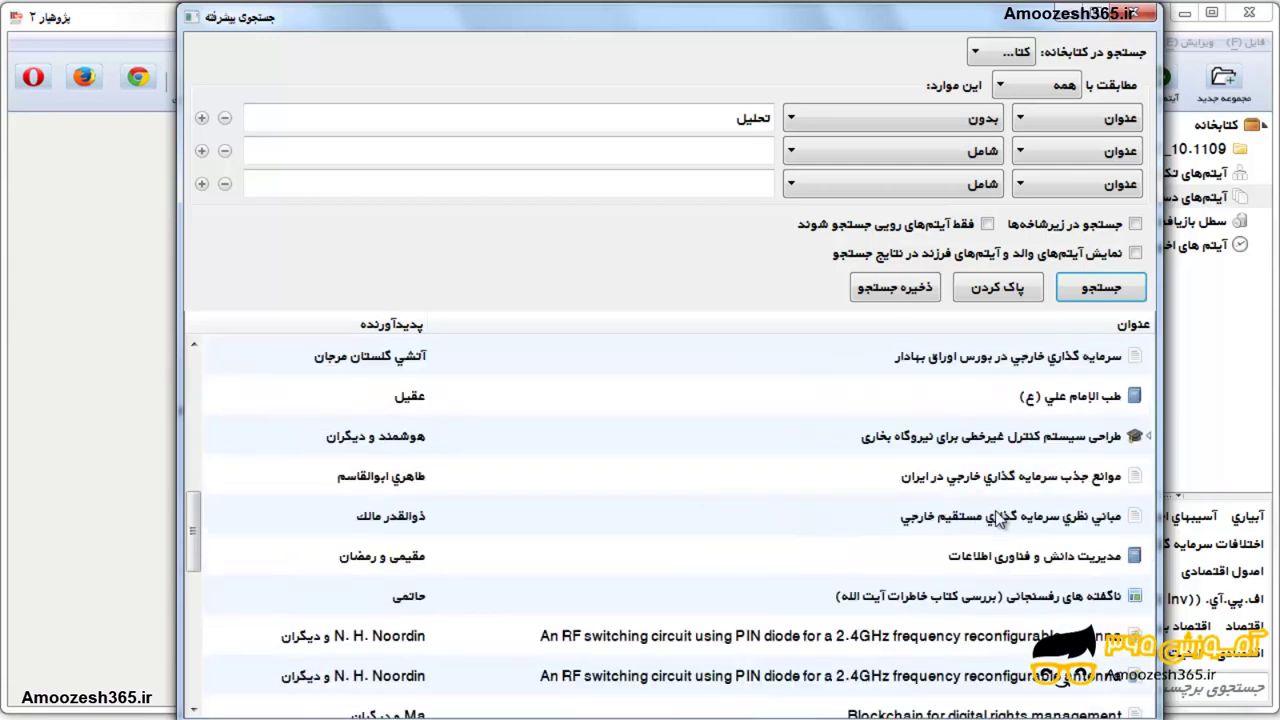
{"action": "scroll", "coordinate": [1078, 574], "scroll_direction": "down", "scroll_amount": 3}
{"action": "scroll", "coordinate": [1078, 574], "scroll_direction": "up", "scroll_amount": 3}
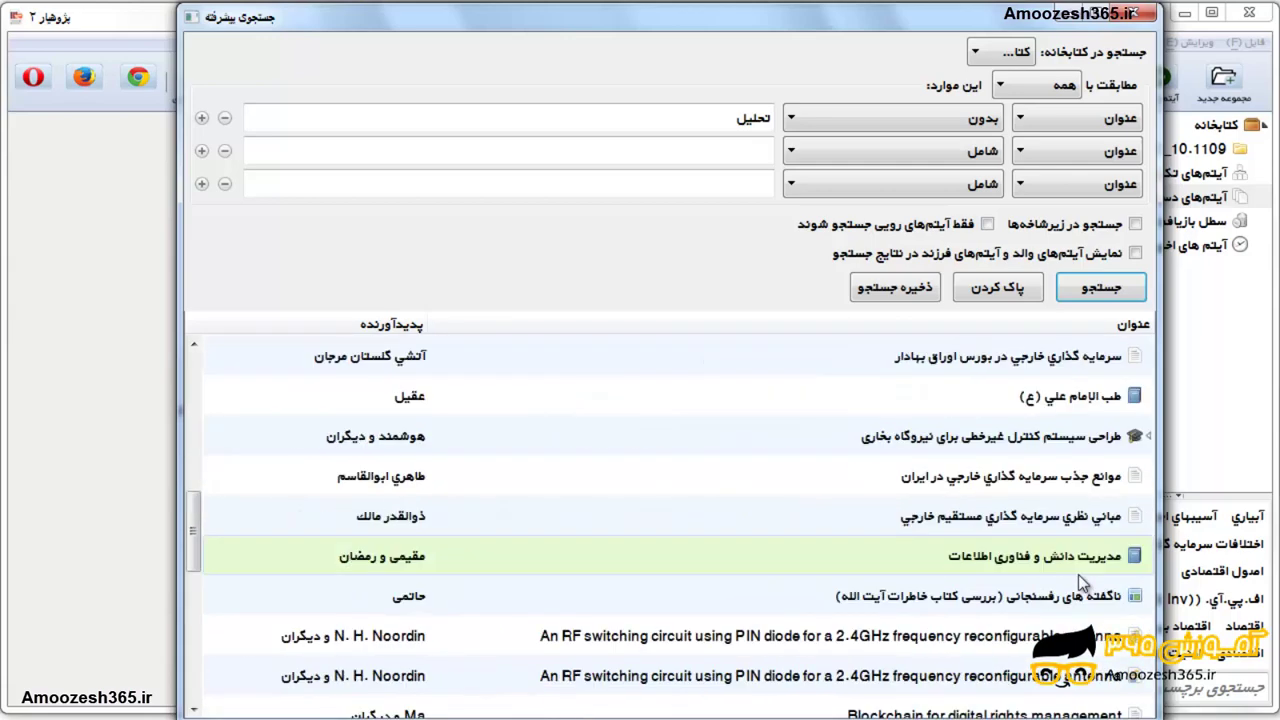
{"action": "scroll", "coordinate": [1078, 574], "scroll_direction": "up", "scroll_amount": 5}
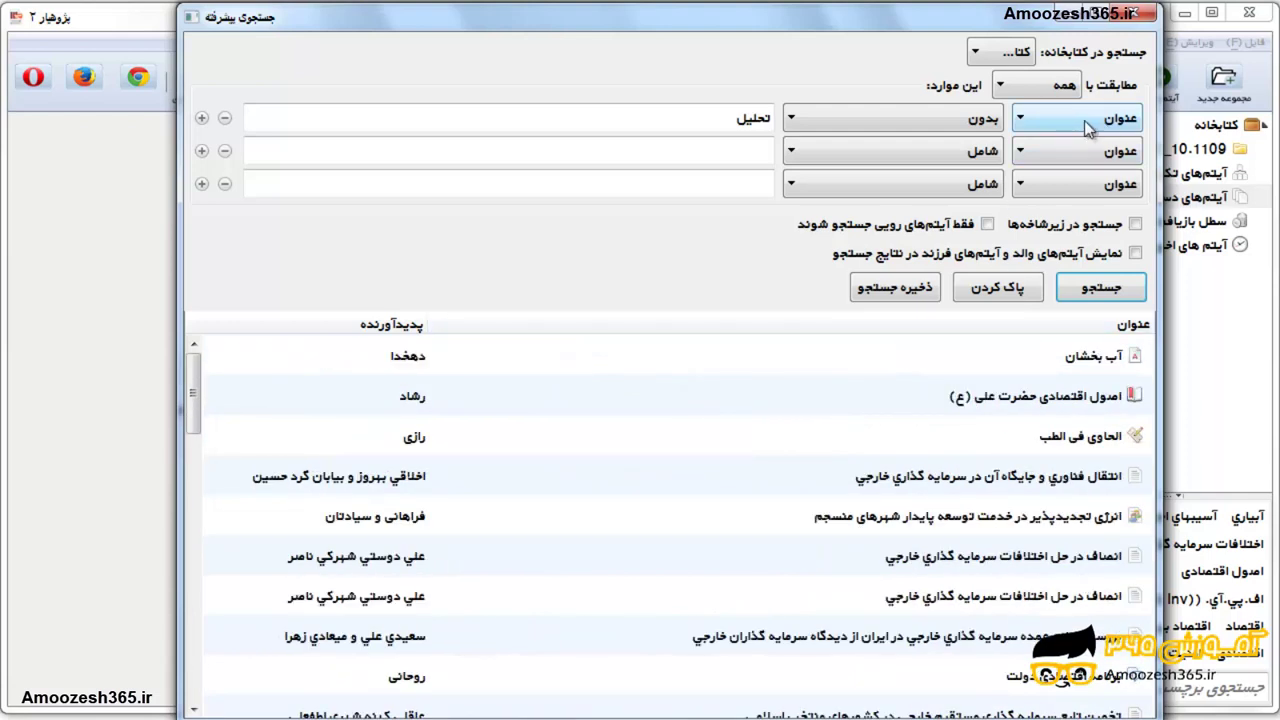
- Set the first condition's operator back to شامل and search the titles for تحلیل again
{"action": "left_click_drag", "start_coordinate": [732, 119], "coordinate": [771, 118]}
{"action": "left_click", "coordinate": [711, 118]}
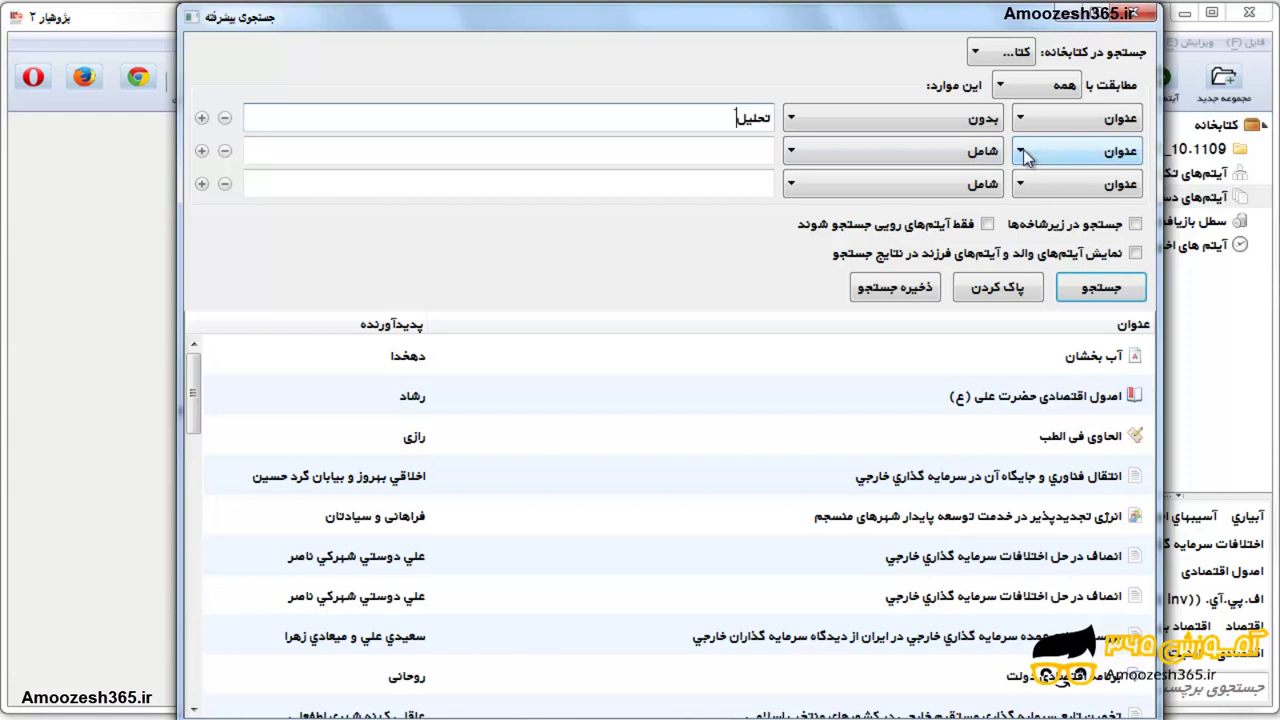
{"action": "left_click", "coordinate": [923, 119]}
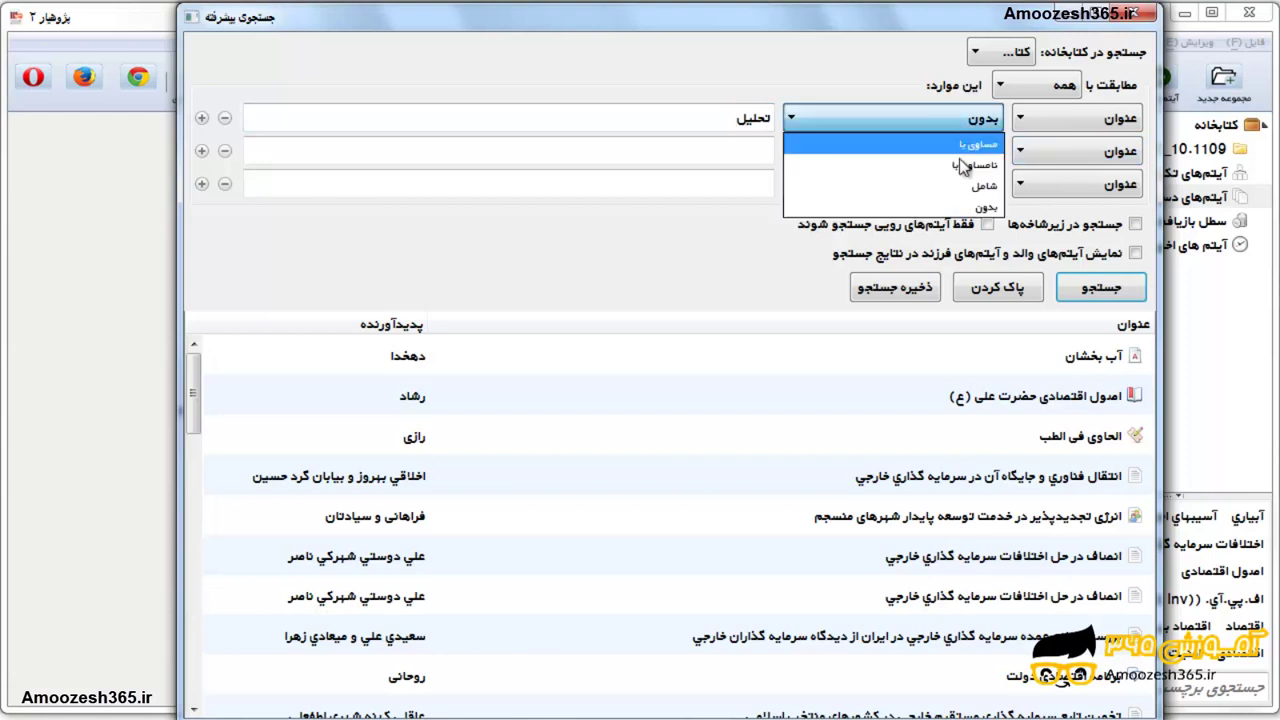
{"action": "left_click", "coordinate": [975, 188]}
{"action": "left_click", "coordinate": [1098, 285]}
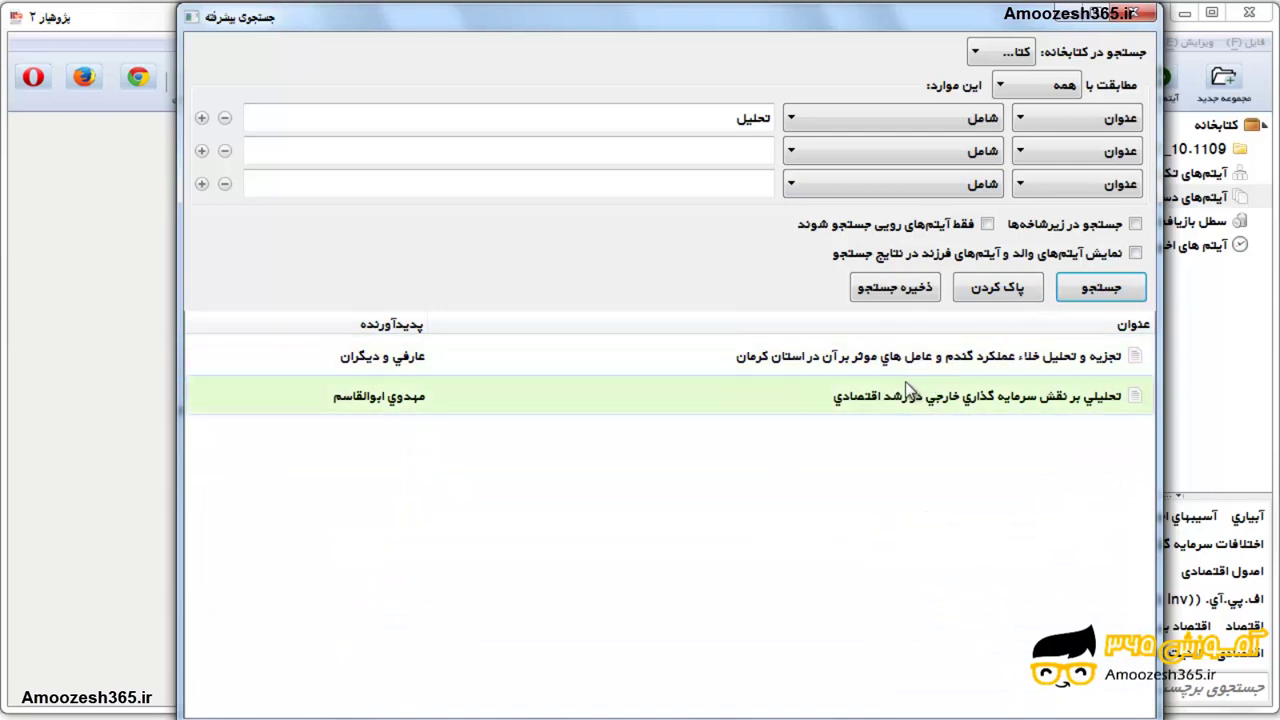
{"action": "left_click", "coordinate": [986, 392]}
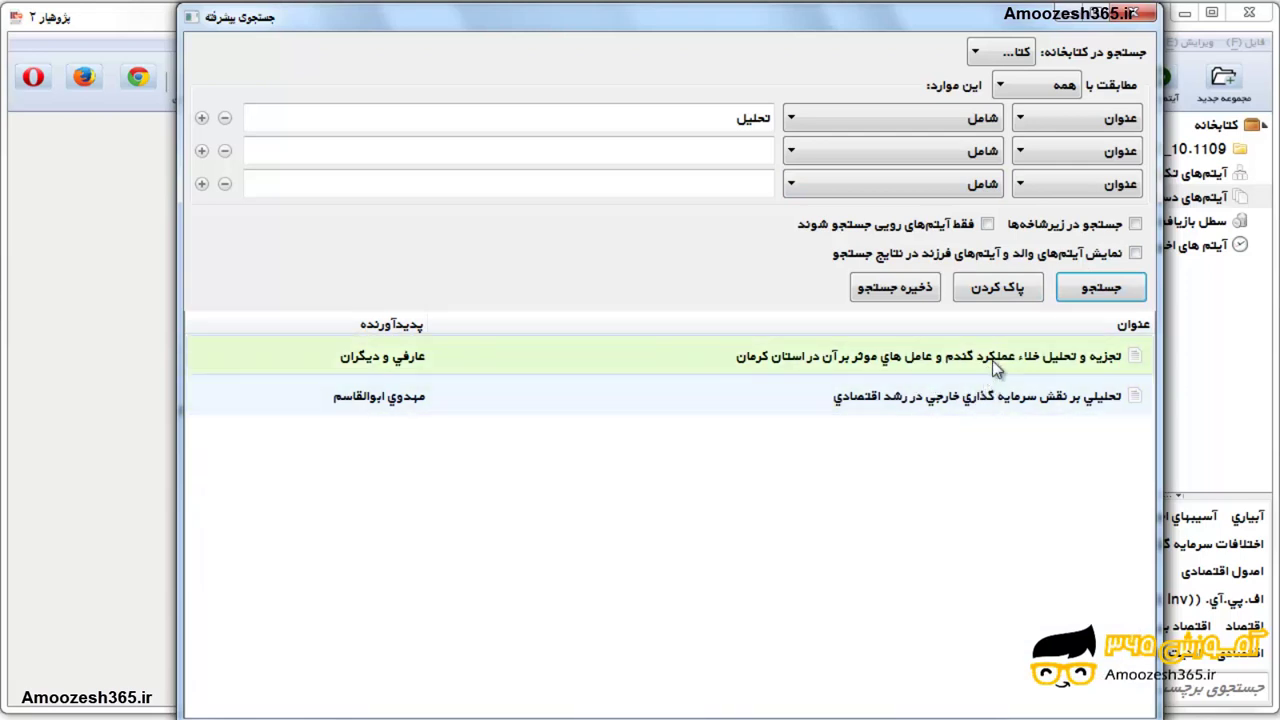
- Remove the third condition row and set the second condition's field to شماره
{"action": "left_click", "coordinate": [224, 184]}
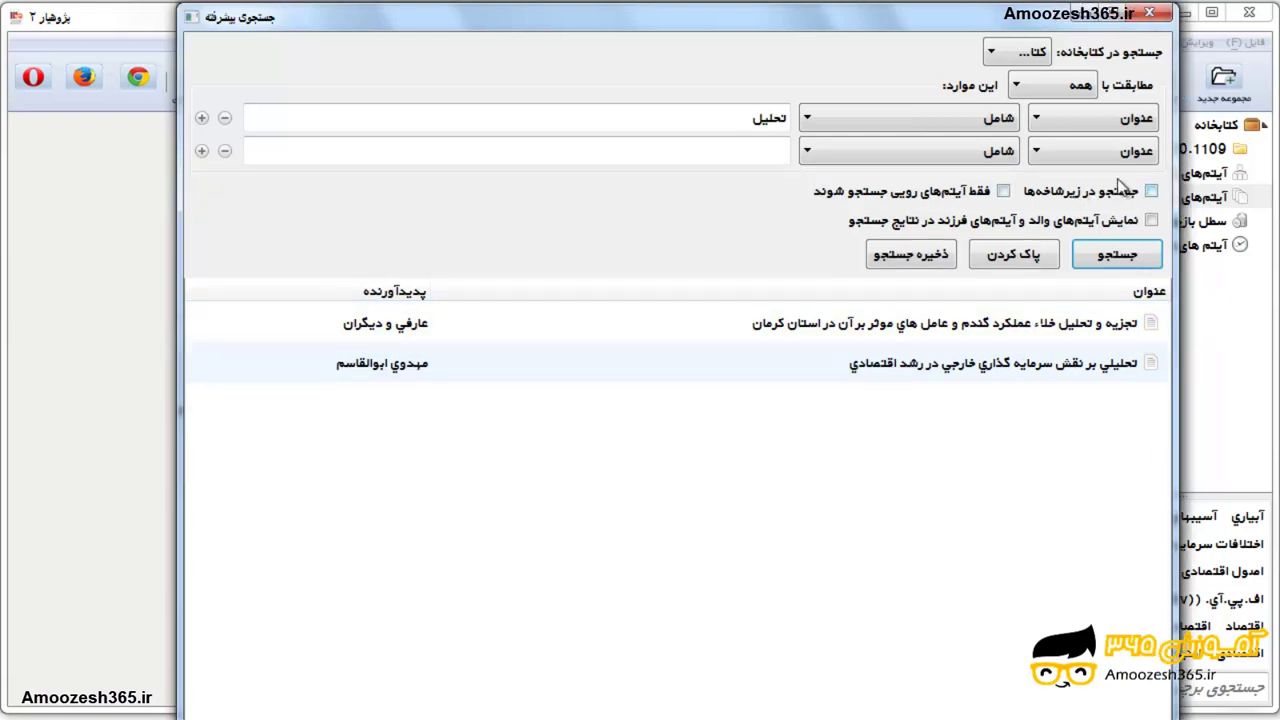
{"action": "left_click", "coordinate": [1037, 150]}
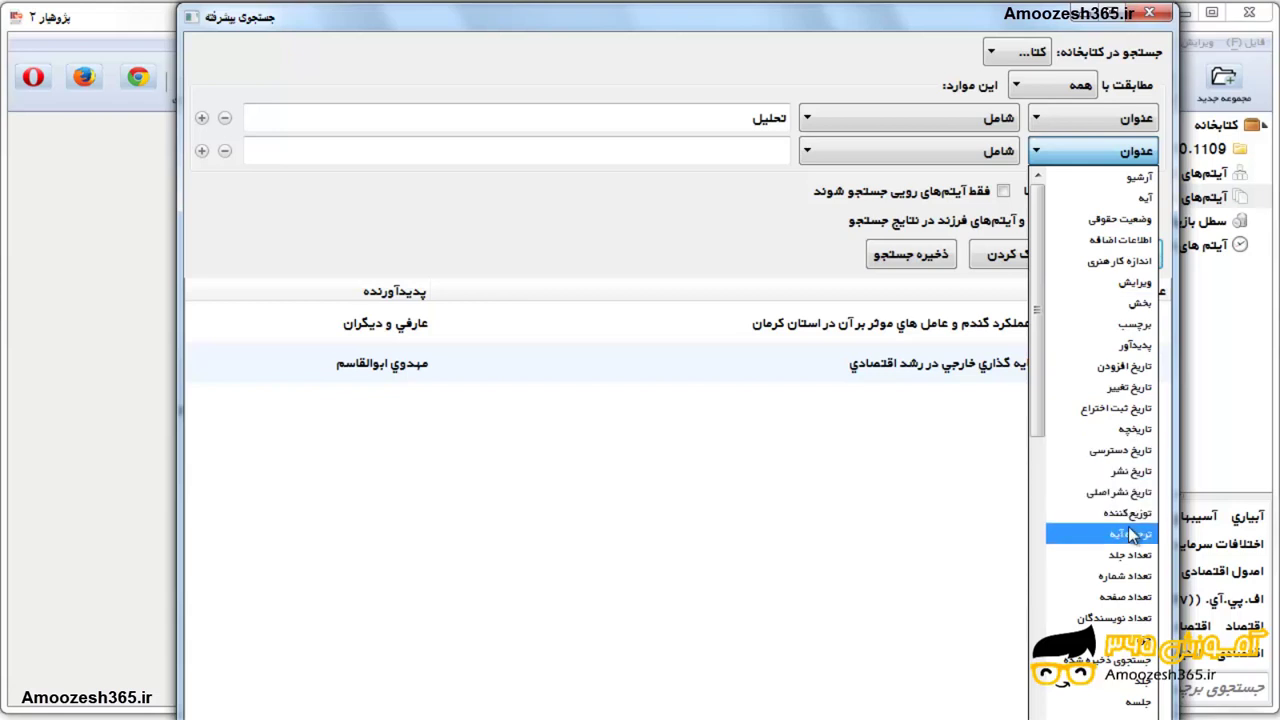
{"action": "scroll", "coordinate": [1131, 535], "scroll_direction": "down", "scroll_amount": 1}
{"action": "scroll", "coordinate": [1131, 535], "scroll_direction": "down", "scroll_amount": 2}
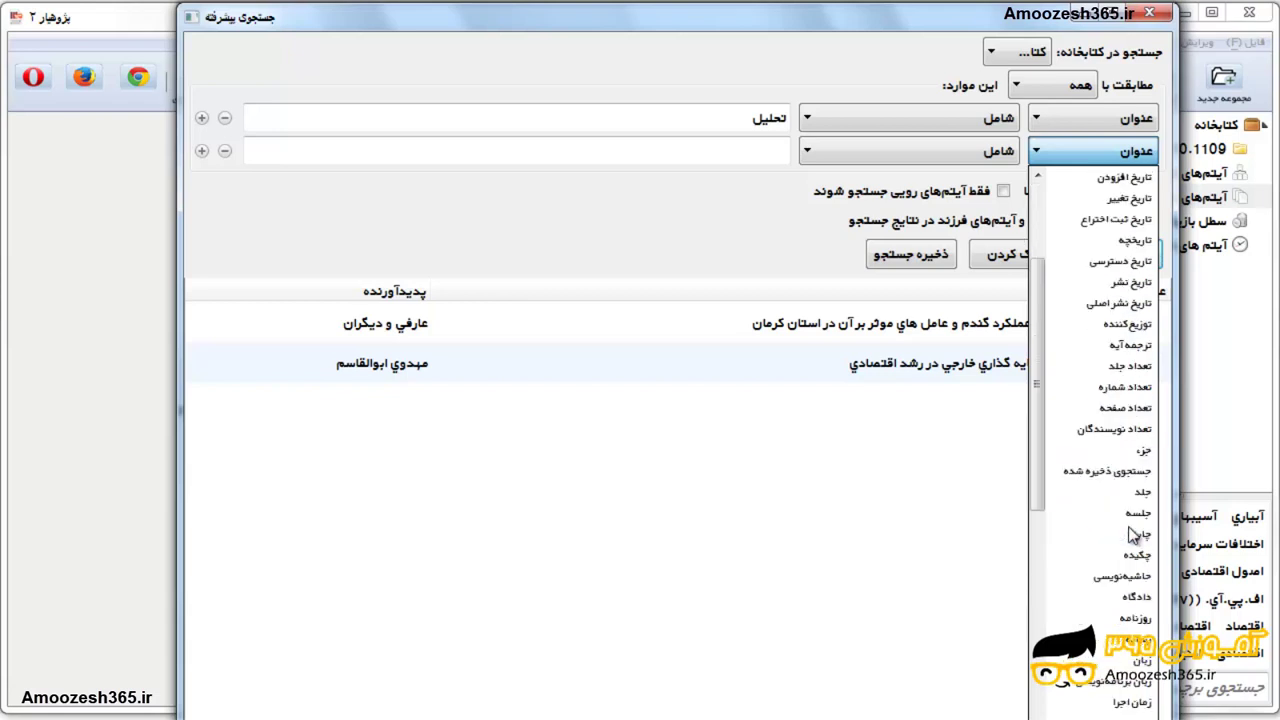
{"action": "scroll", "coordinate": [1140, 645], "scroll_direction": "down", "scroll_amount": 2}
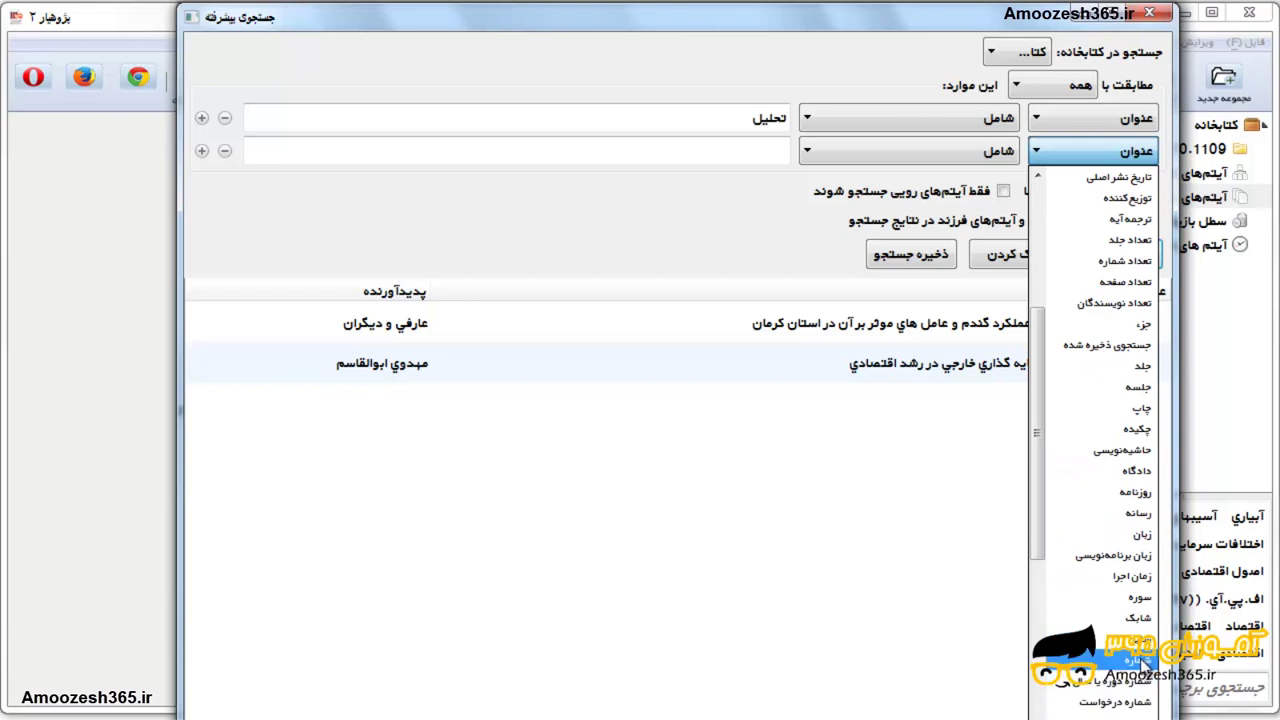
{"action": "left_click", "coordinate": [1140, 660]}
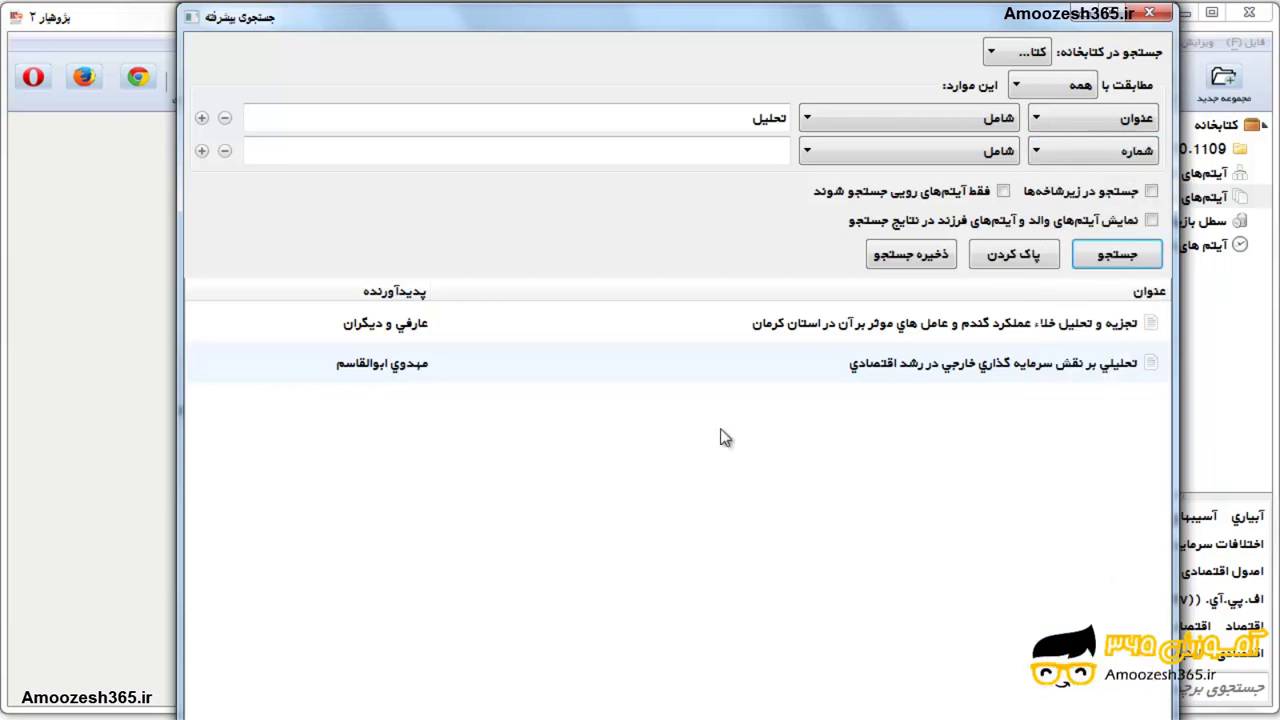
- Complete the second condition as مساوی با 66, run the combined search and select the matching item
{"action": "left_click", "coordinate": [892, 154]}
{"action": "left_click", "coordinate": [950, 176]}
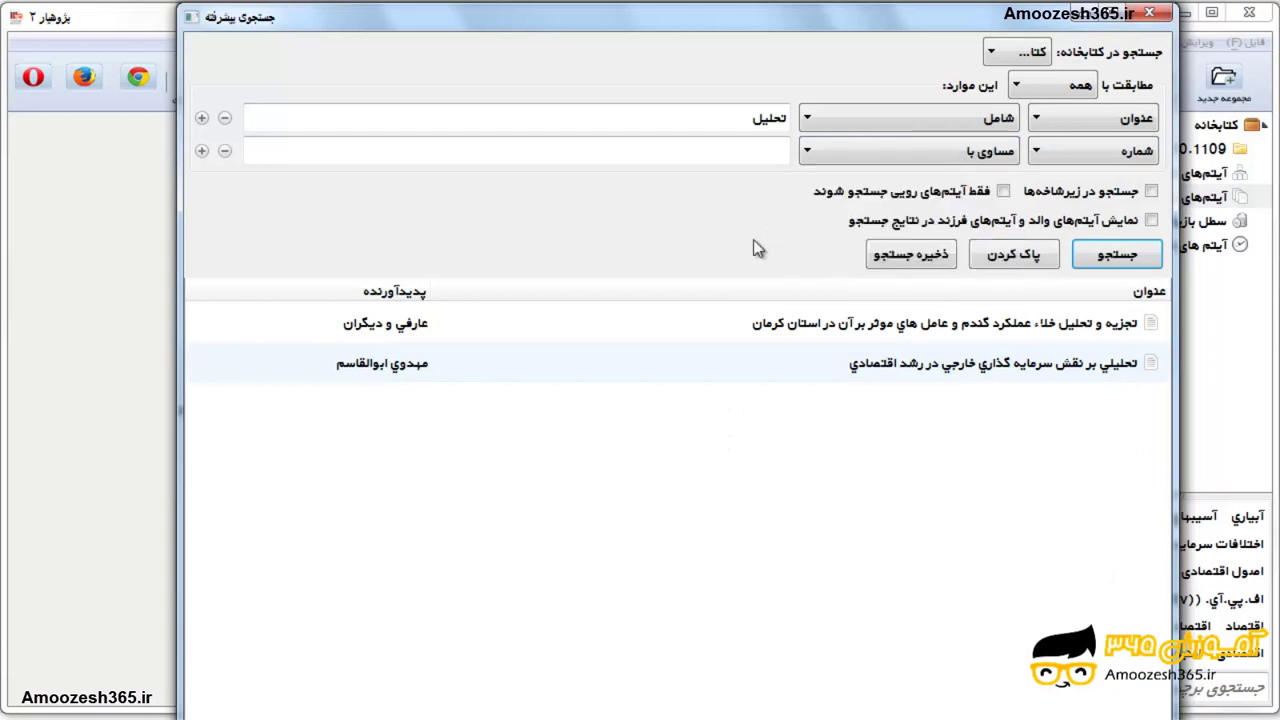
{"action": "left_click", "coordinate": [773, 152]}
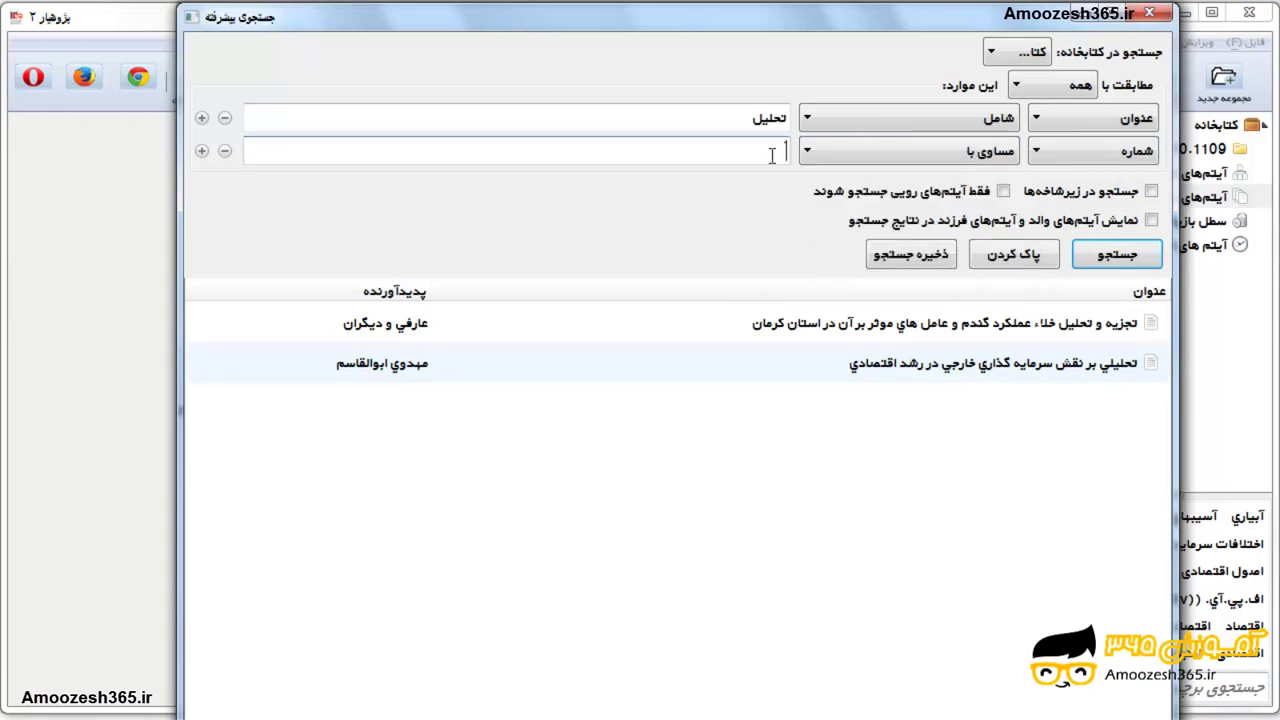
{"action": "type", "text": "66"}
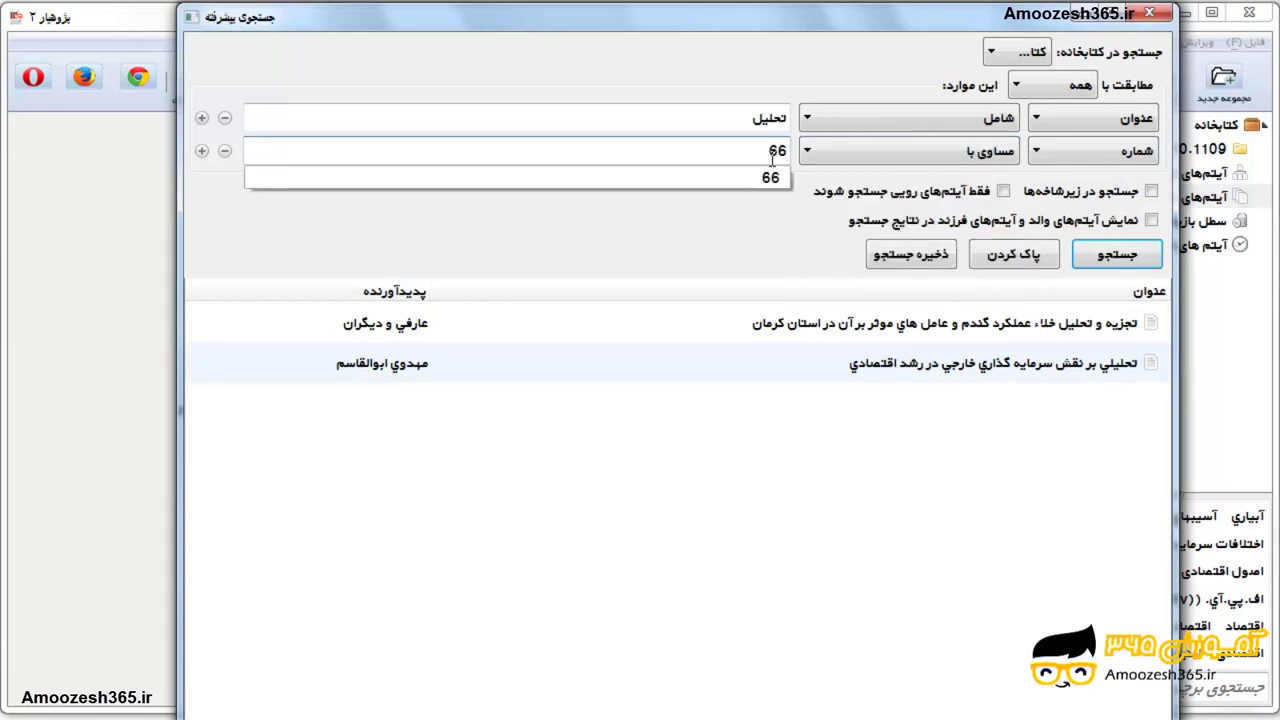
{"action": "left_click", "coordinate": [778, 180]}
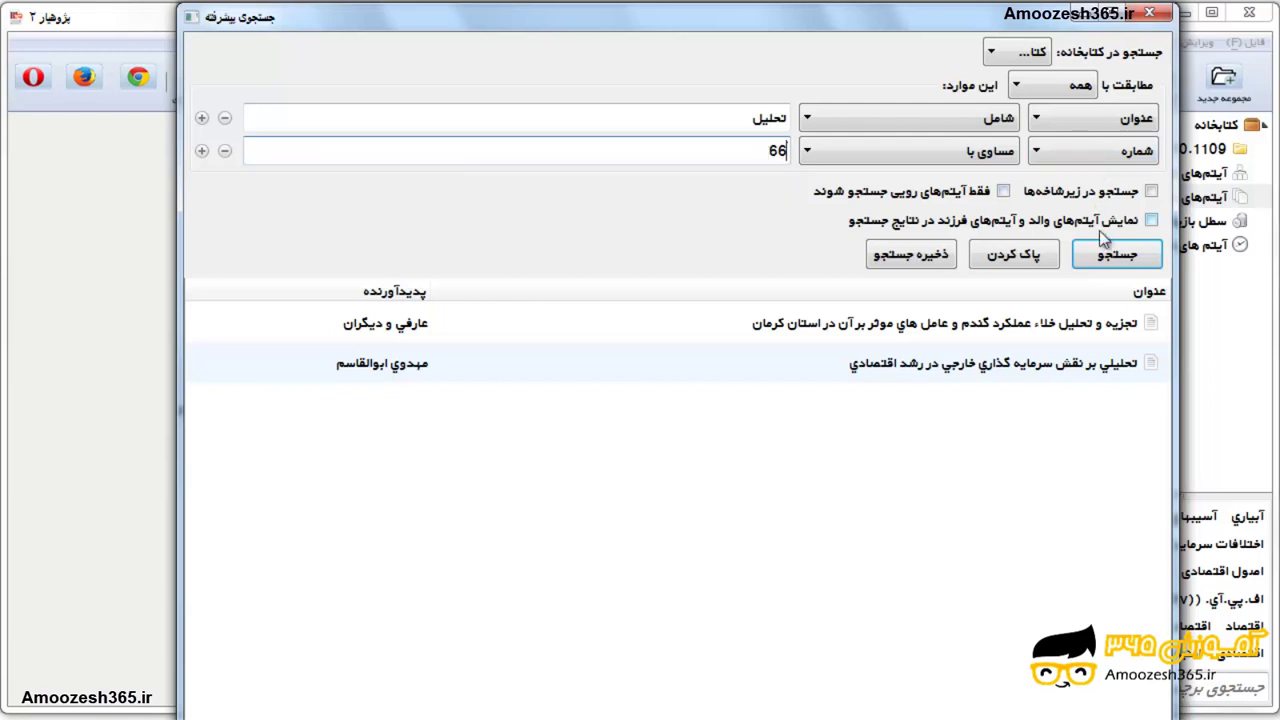
{"action": "left_click", "coordinate": [1114, 254]}
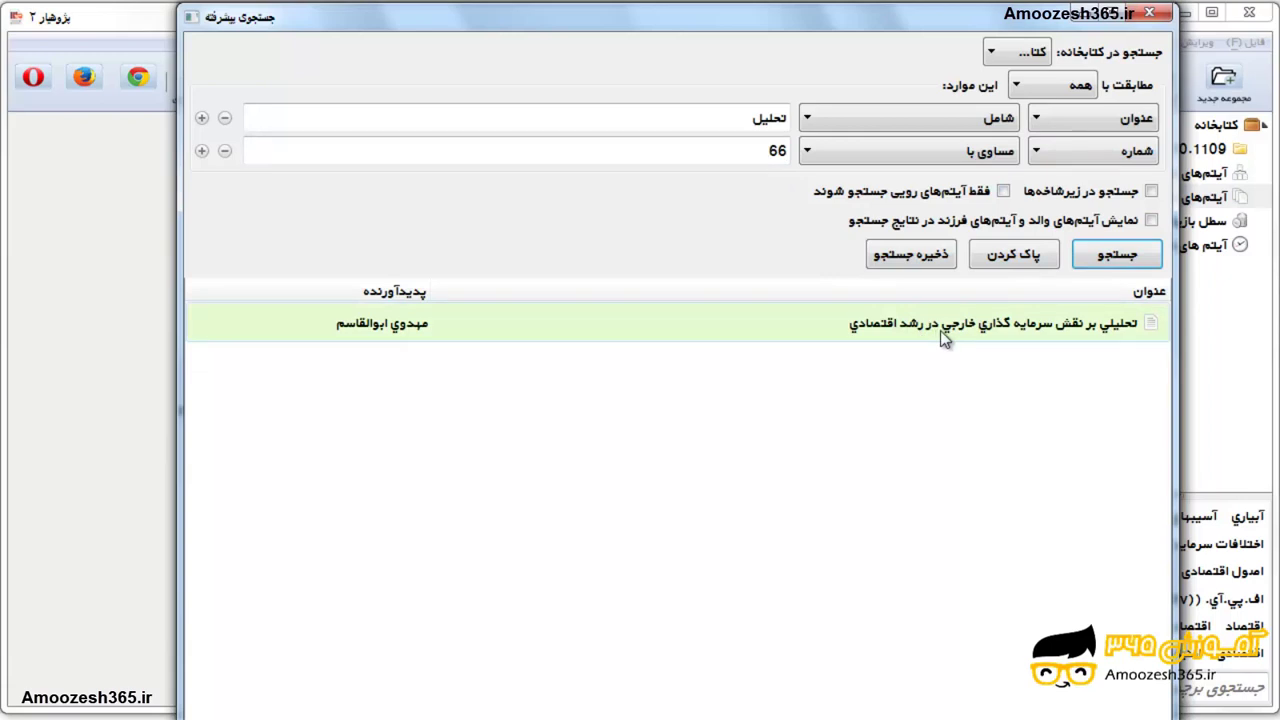
{"action": "left_click", "coordinate": [996, 338]}
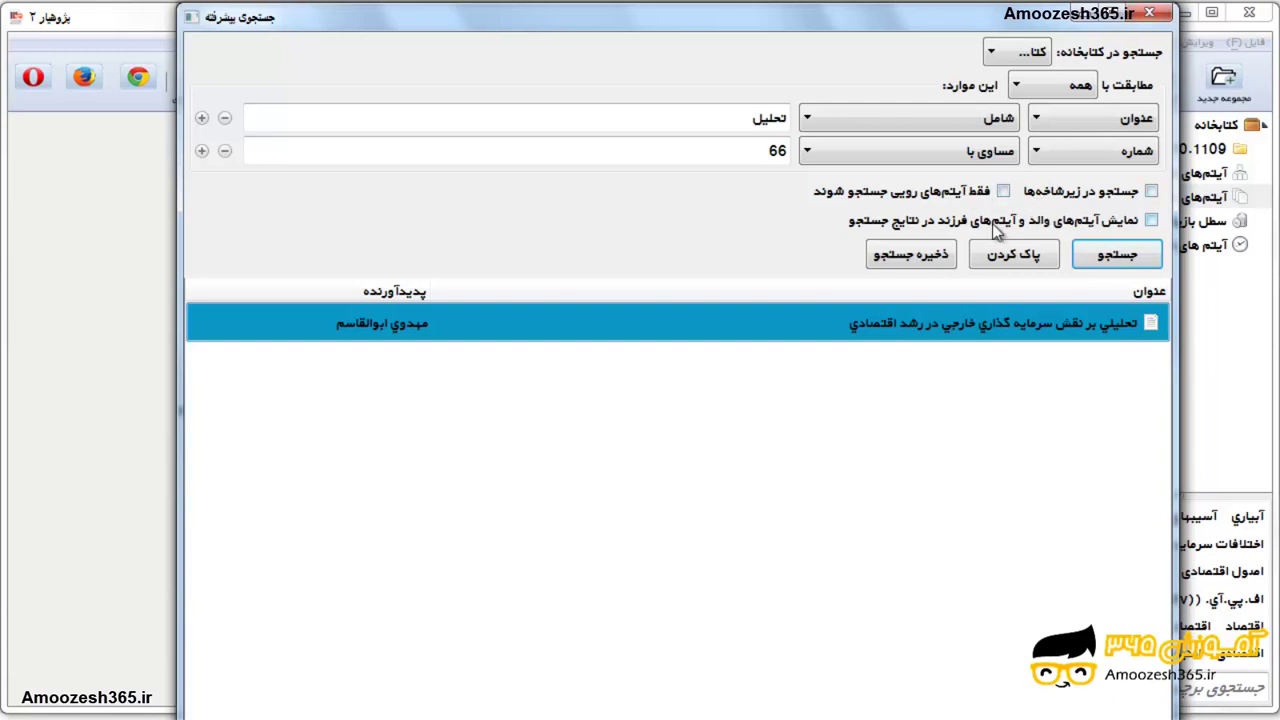
- Close the advanced search, expand طراحی سیستم کنترل غیرخطی برای نیروگاه بخاری and view its notes در دست اقدام and طراحی اولیه با نرم افزار متلب
{"action": "left_click", "coordinate": [1147, 13]}
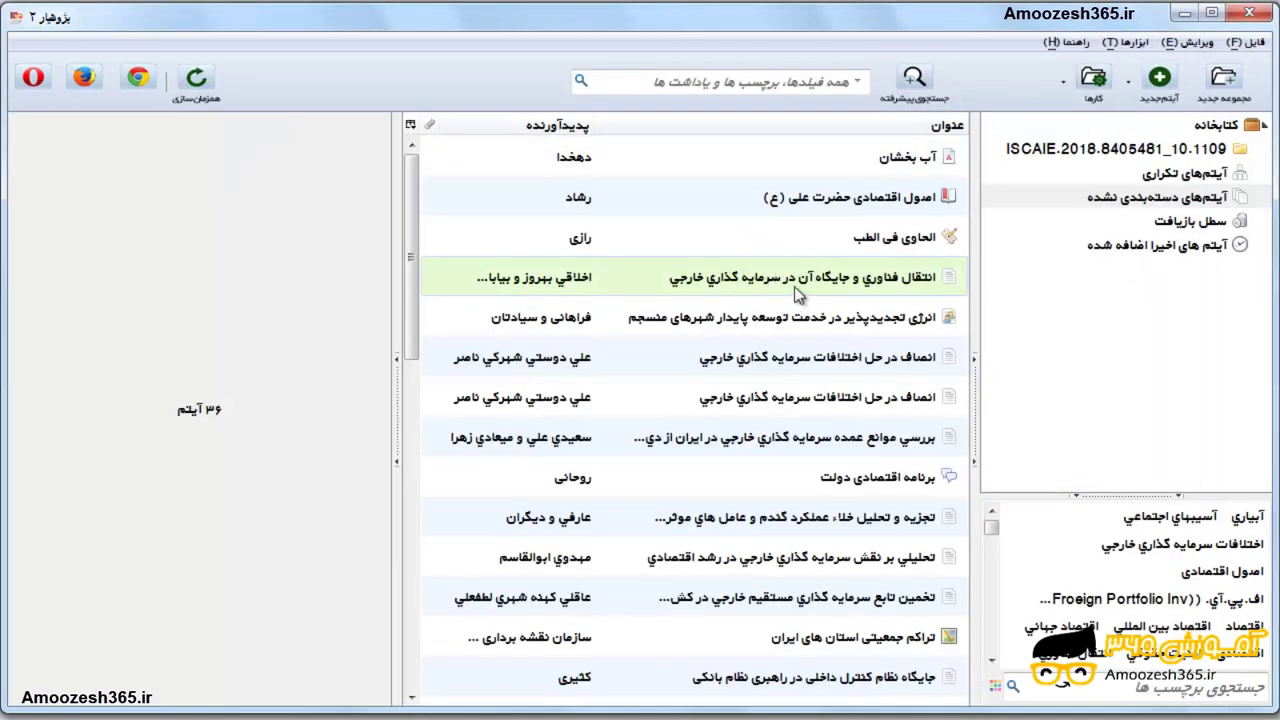
{"action": "scroll", "coordinate": [794, 286], "scroll_direction": "down", "scroll_amount": 2}
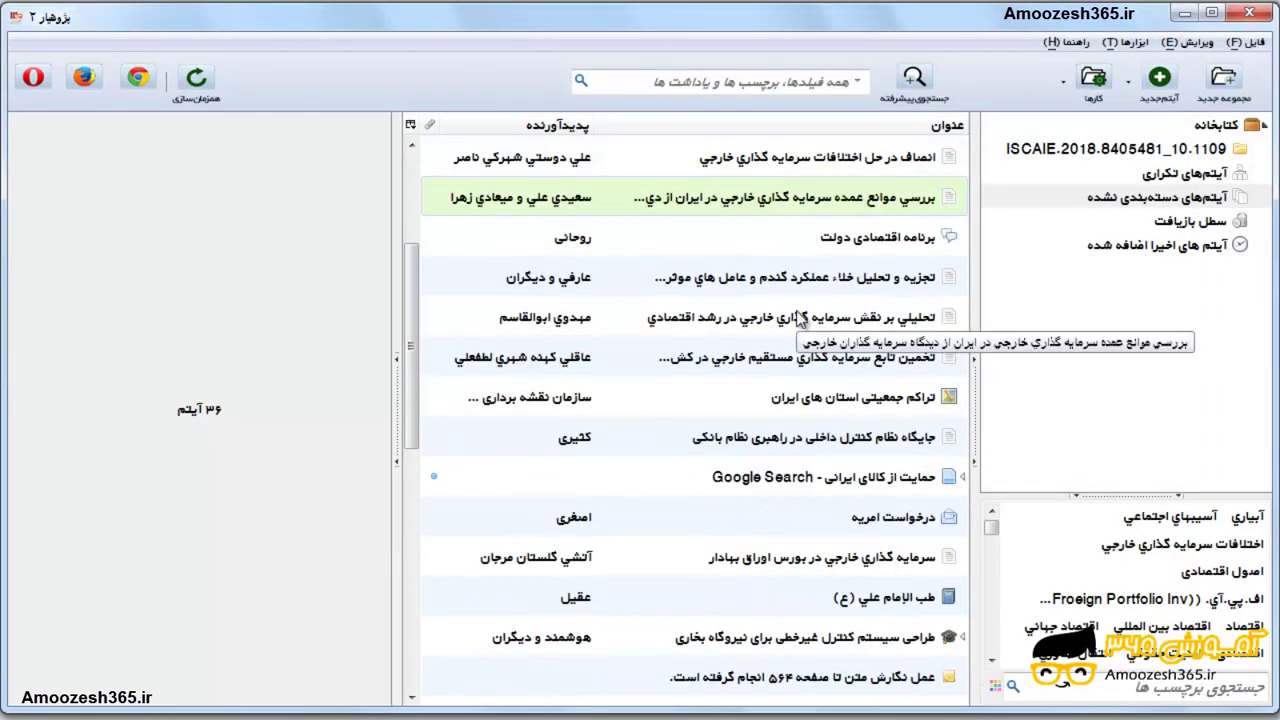
{"action": "scroll", "coordinate": [797, 317], "scroll_direction": "down", "scroll_amount": 1}
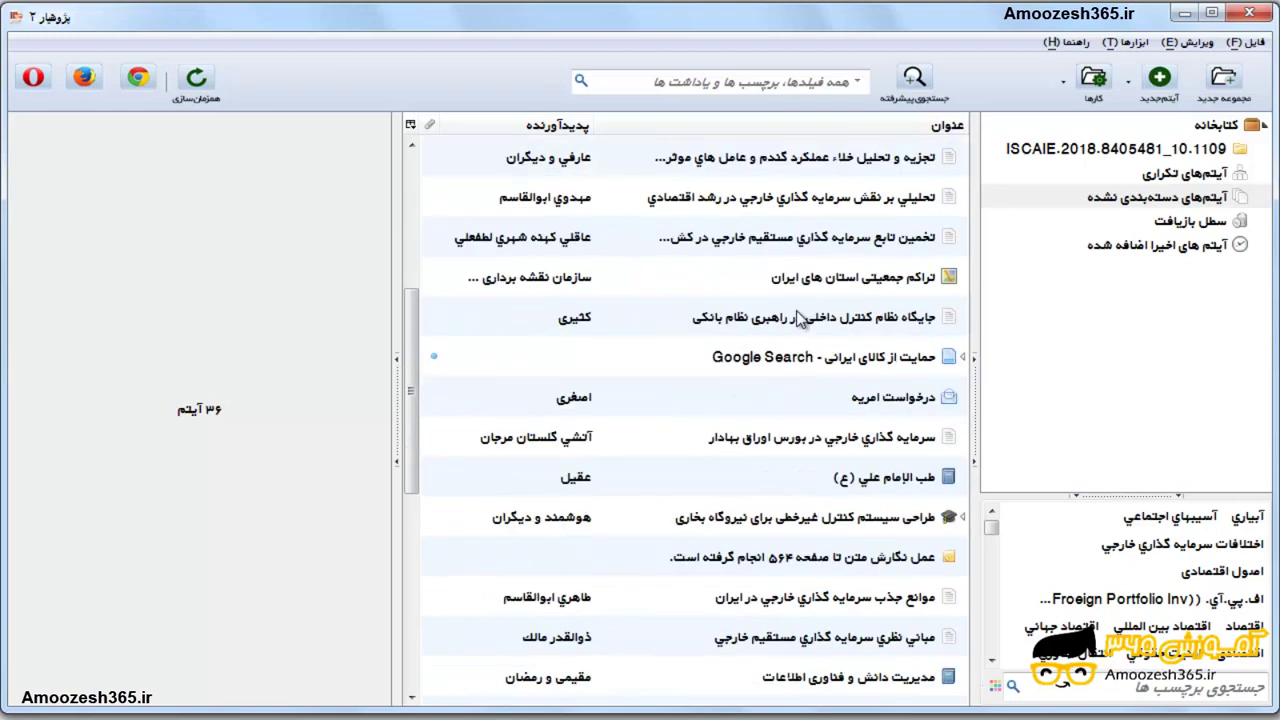
{"action": "scroll", "coordinate": [800, 317], "scroll_direction": "down", "scroll_amount": 1}
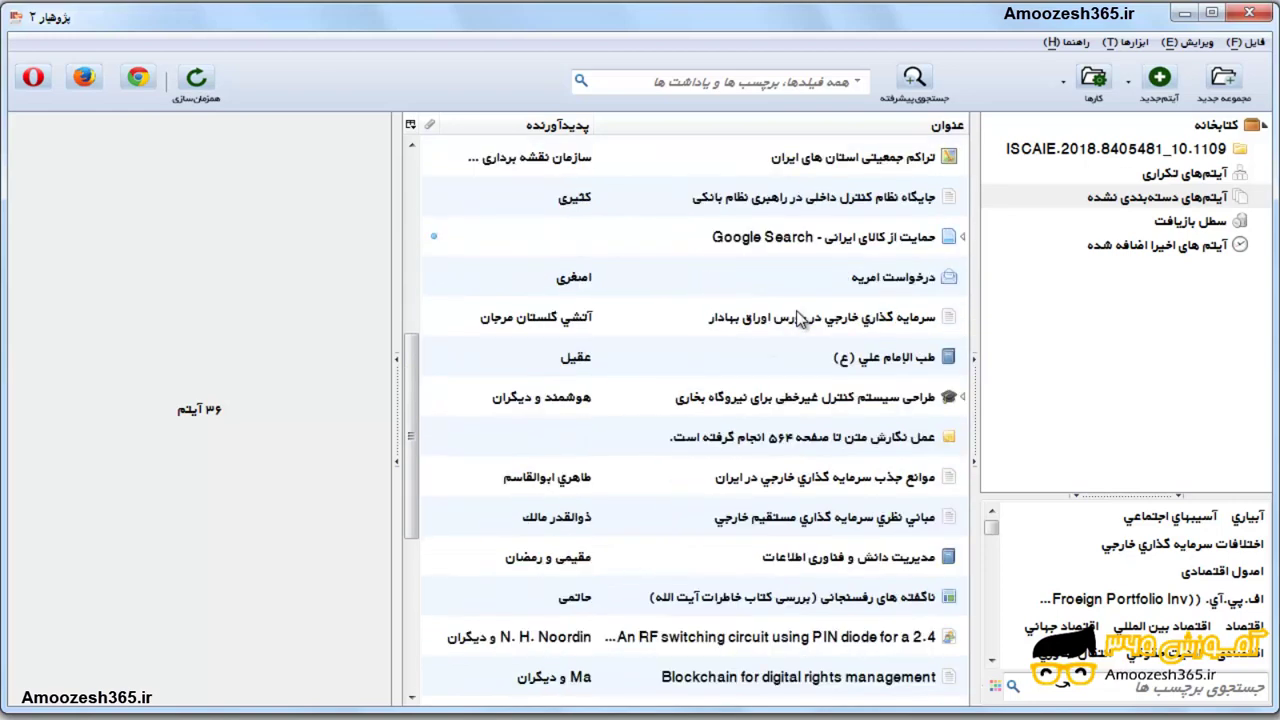
{"action": "left_click", "coordinate": [964, 400]}
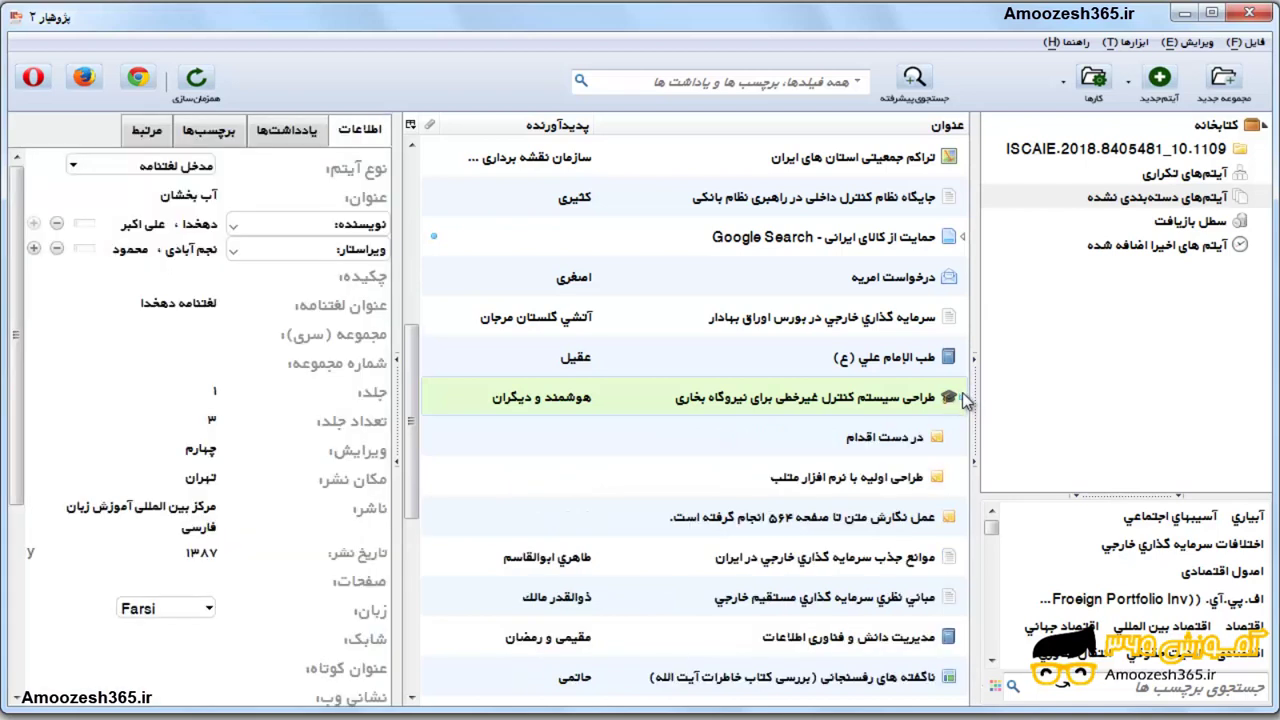
{"action": "left_click", "coordinate": [895, 437]}
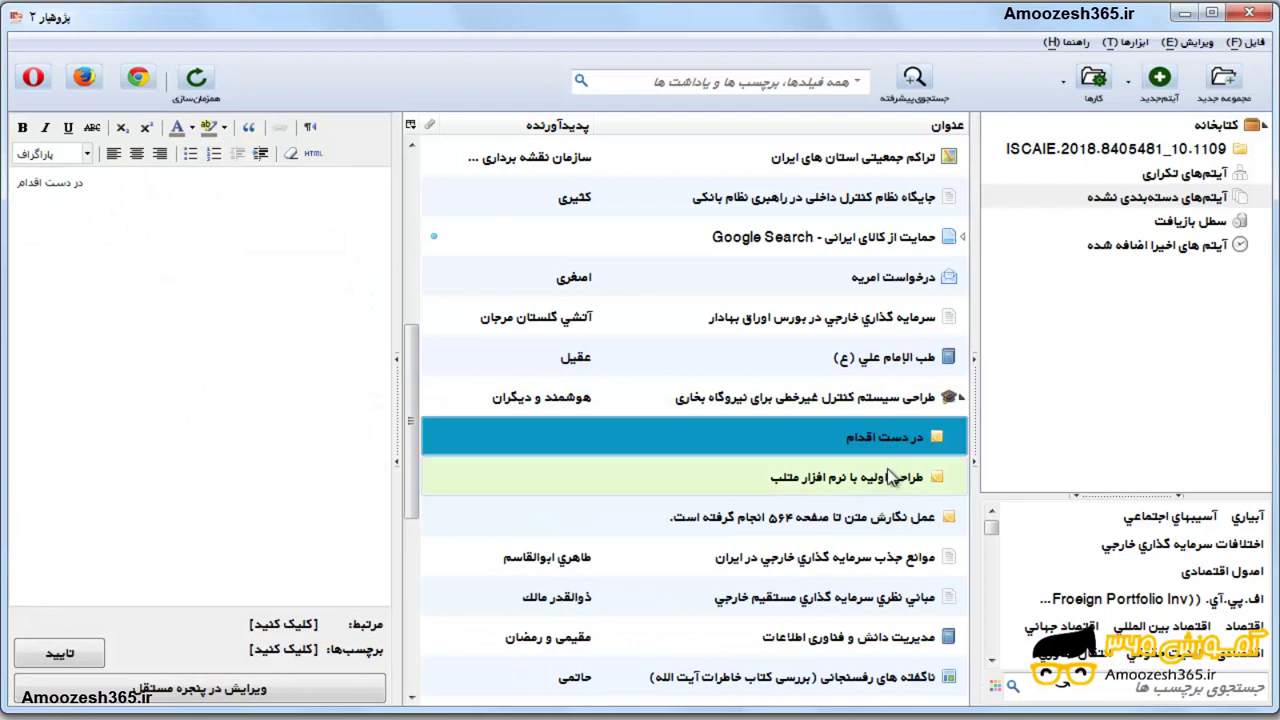
{"action": "left_click", "coordinate": [888, 479]}
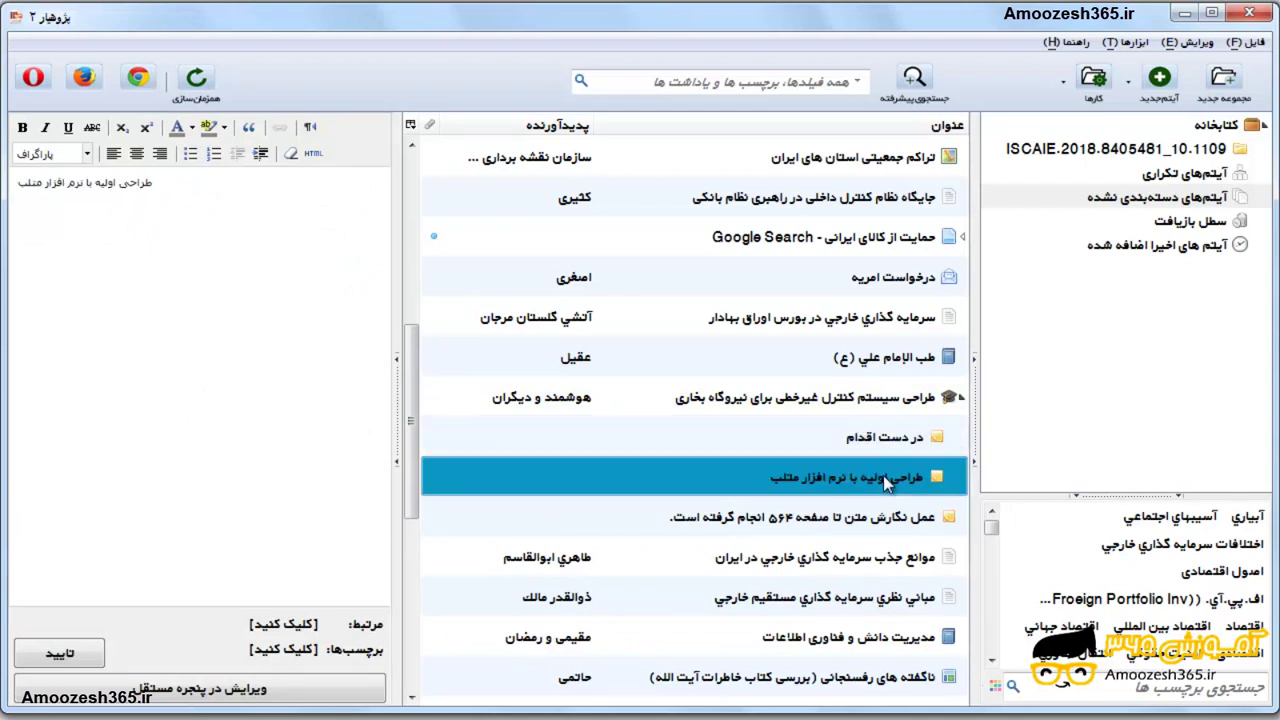
- View the note در دست اقدام and its parent thesis طراحی سیستم کنترل غیرخطی برای نیروگاه بخاری, and collapse the thesis's child entries
{"action": "left_click", "coordinate": [898, 437]}
{"action": "left_click", "coordinate": [920, 400]}
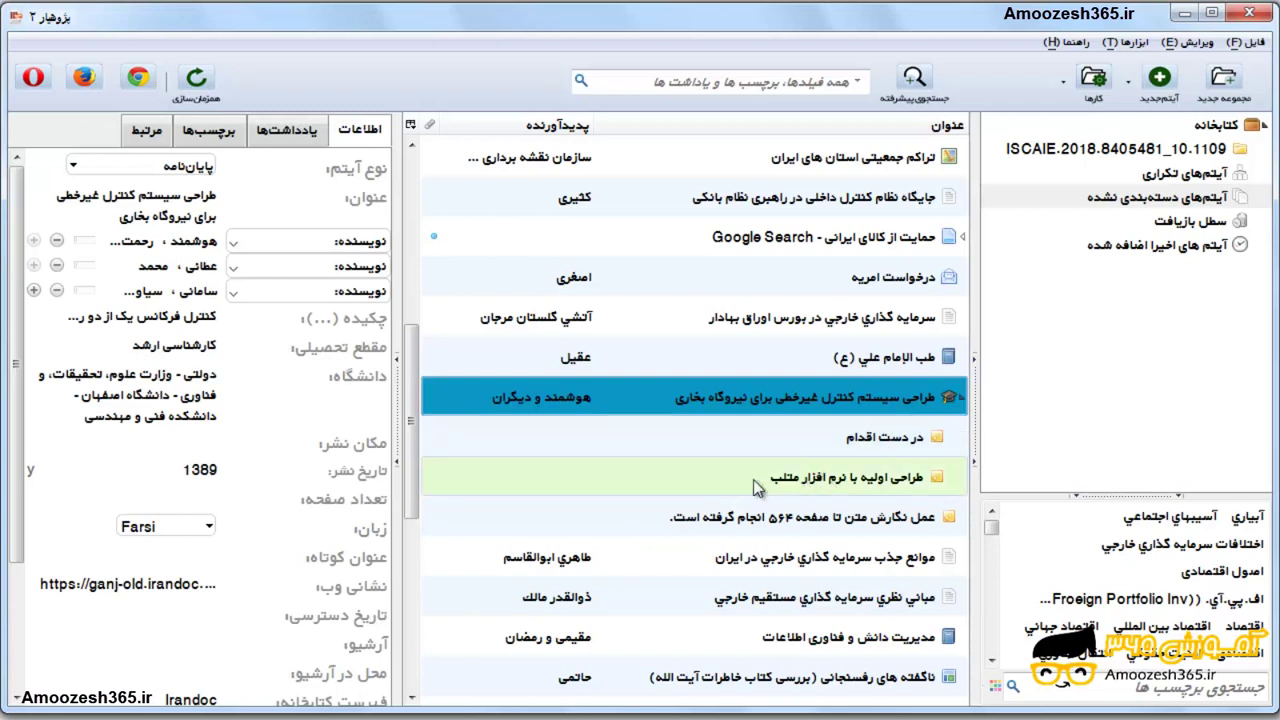
{"action": "left_click", "coordinate": [961, 401]}
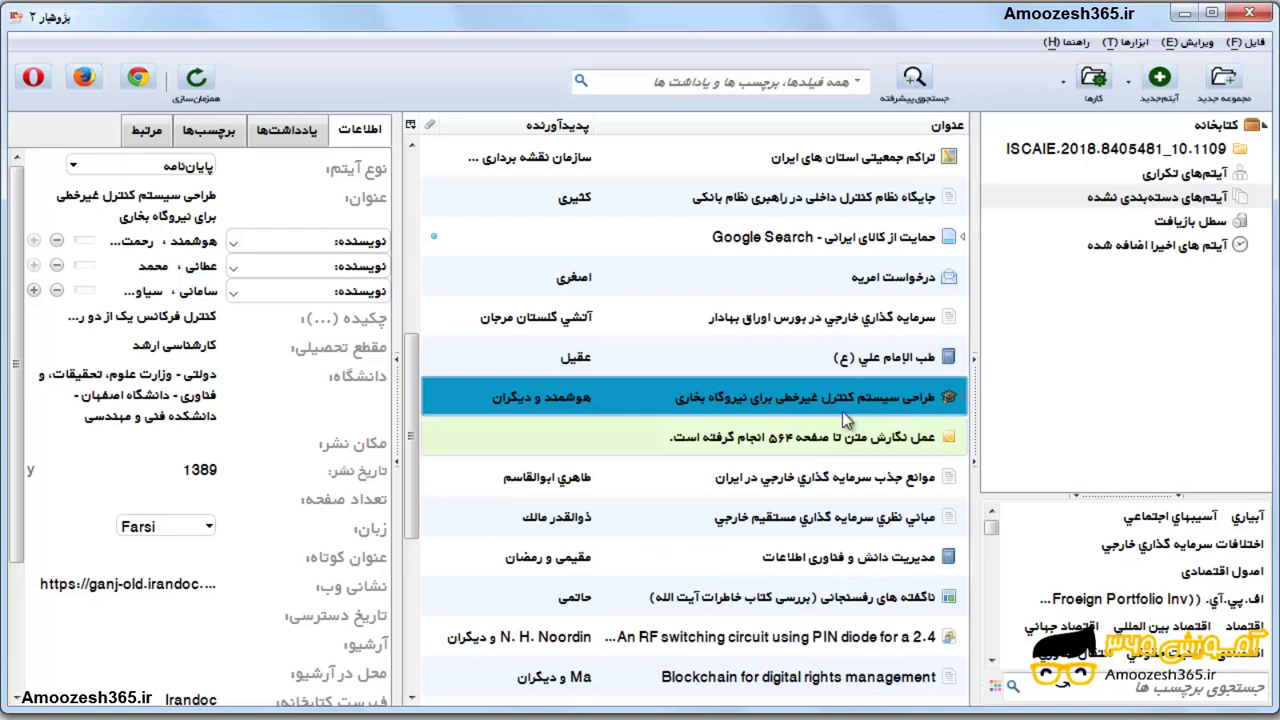
- Open the advanced search and set the first condition's field to یادداشت
{"action": "left_click", "coordinate": [913, 78]}
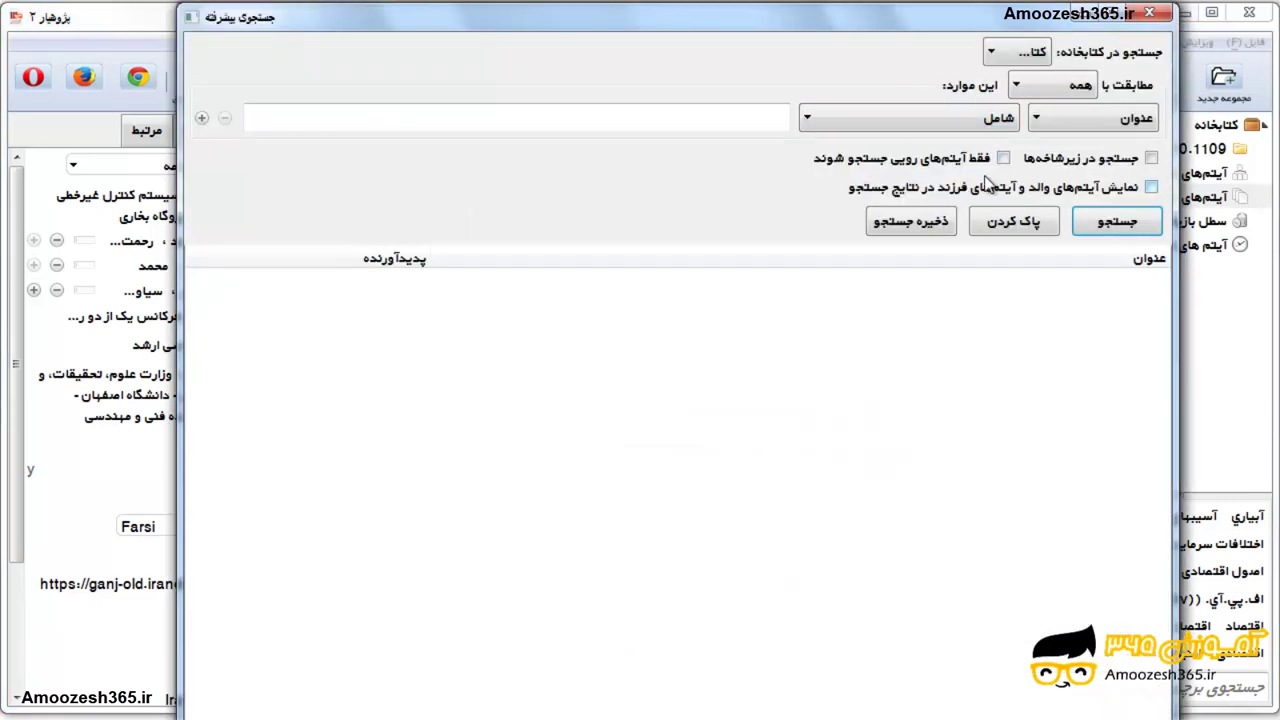
{"action": "left_click", "coordinate": [1048, 122]}
{"action": "scroll", "coordinate": [1076, 366], "scroll_direction": "down", "scroll_amount": 10}
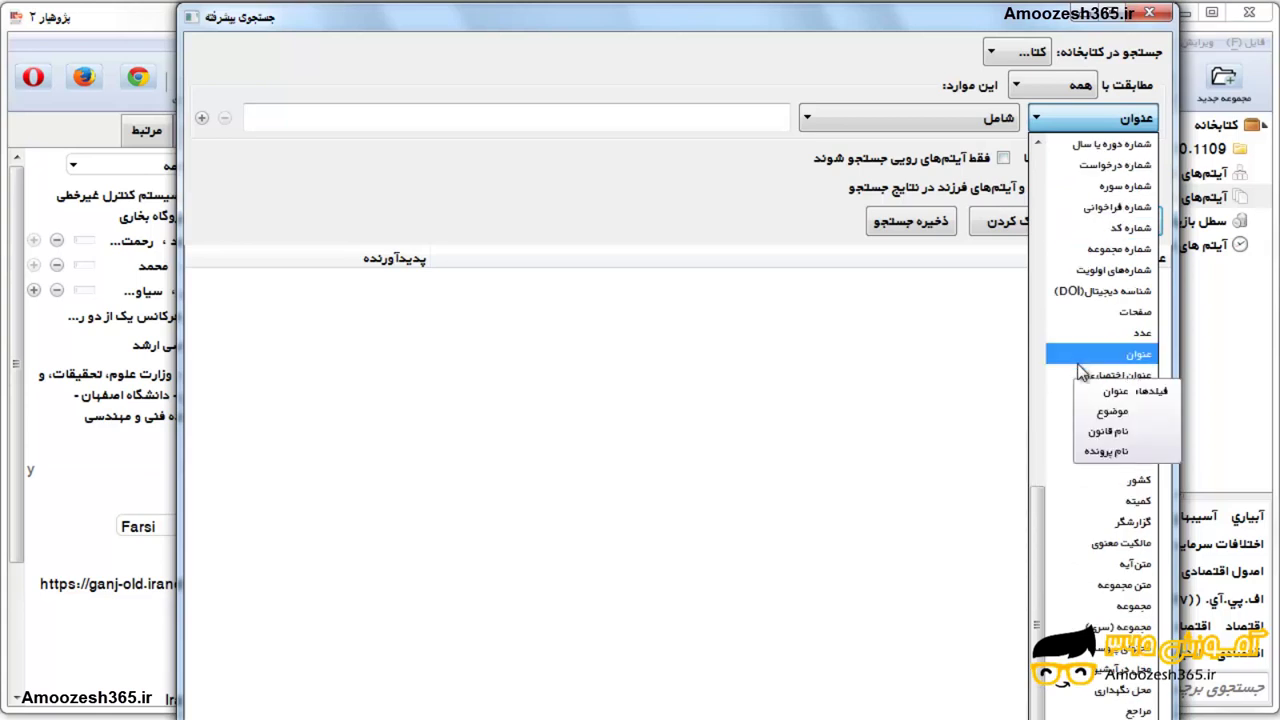
{"action": "scroll", "coordinate": [1100, 363], "scroll_direction": "down", "scroll_amount": 4}
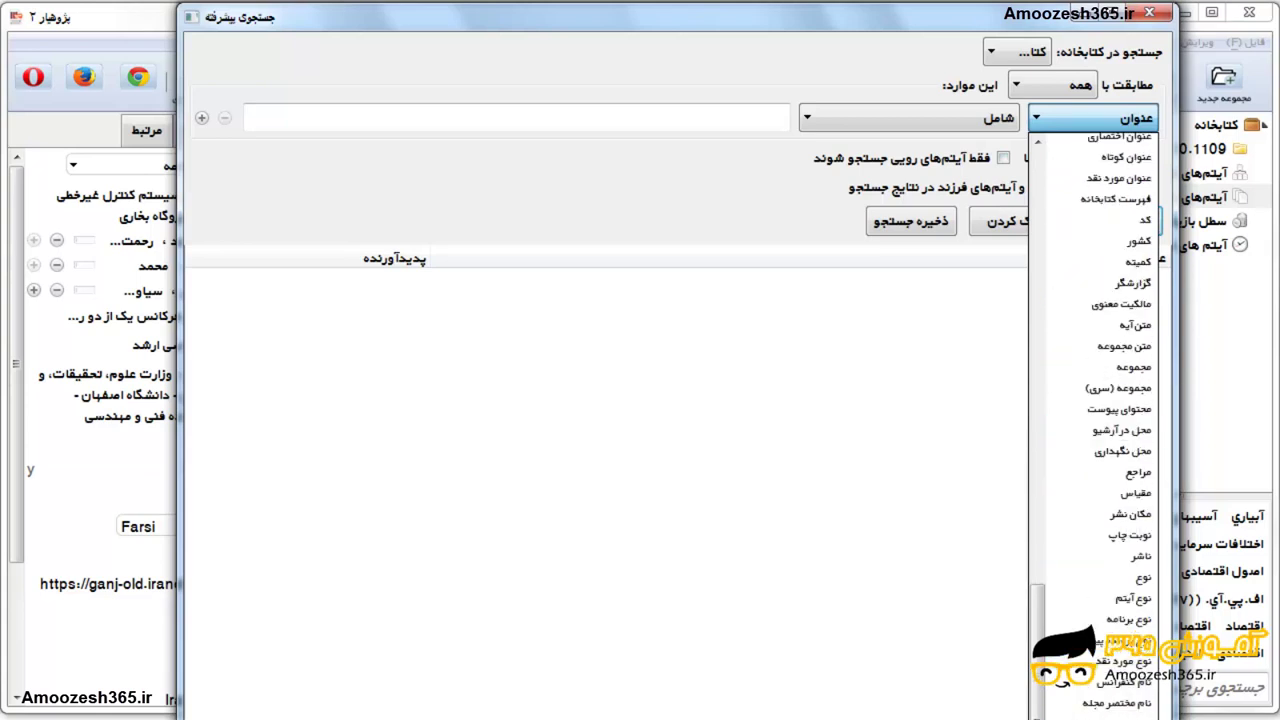
{"action": "scroll", "coordinate": [1100, 600], "scroll_direction": "down", "scroll_amount": 3}
{"action": "left_click", "coordinate": [1110, 702]}
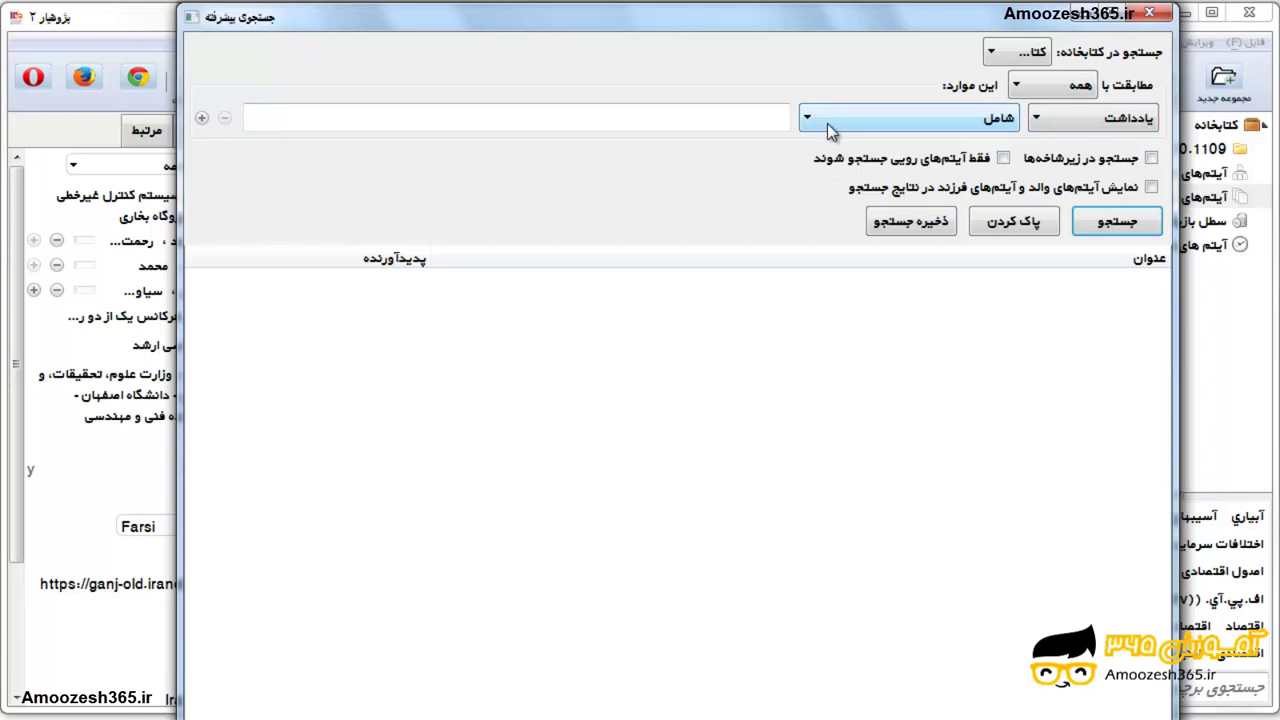
- Search the notes for نرم افزار متلب with فقط آیتم‌های رویی جستجو شوند enabled, and repeat the search with that option disabled
{"action": "left_click", "coordinate": [748, 118]}
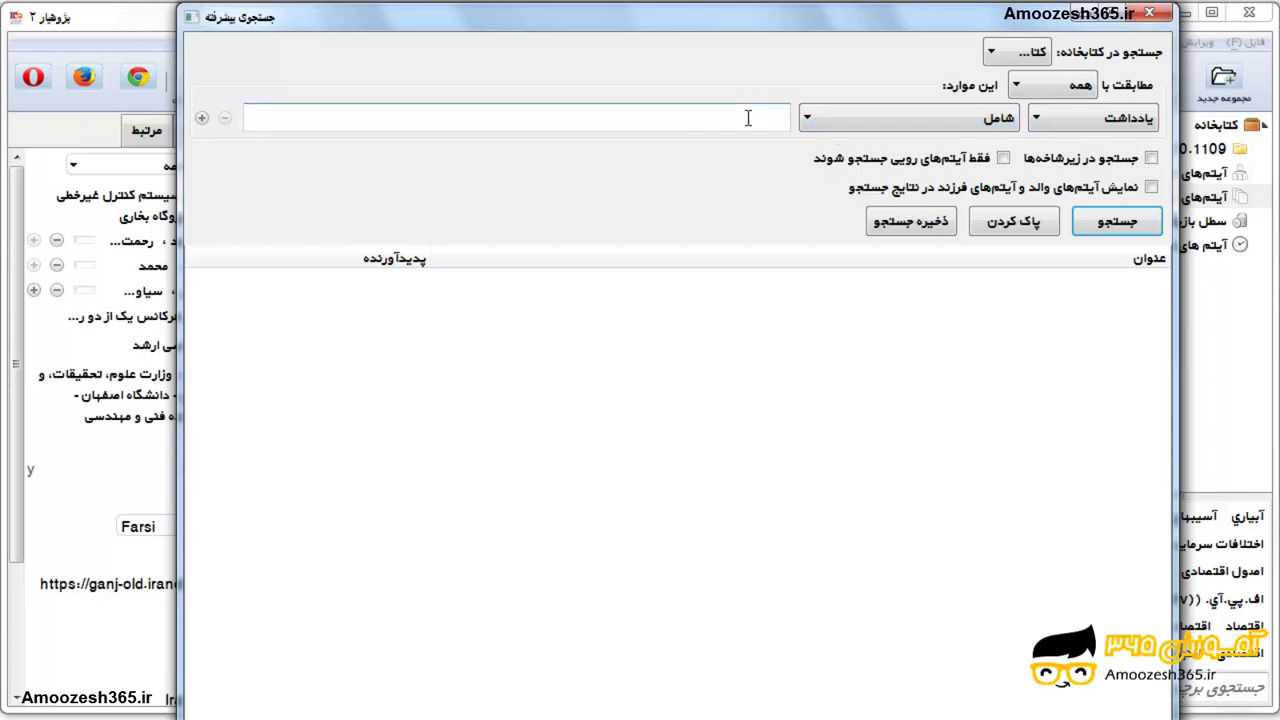
{"action": "type", "text": "نرم افزار متلب"}
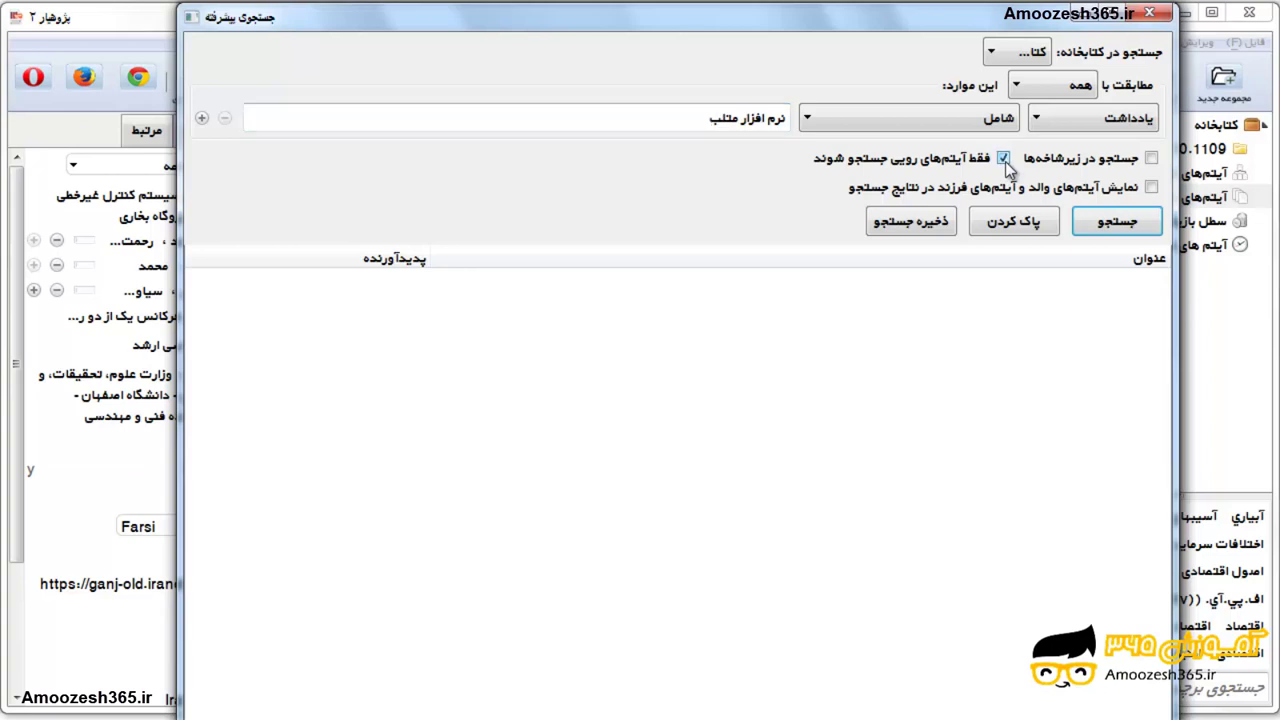
{"action": "left_click", "coordinate": [1100, 229]}
{"action": "left_click", "coordinate": [1003, 157]}
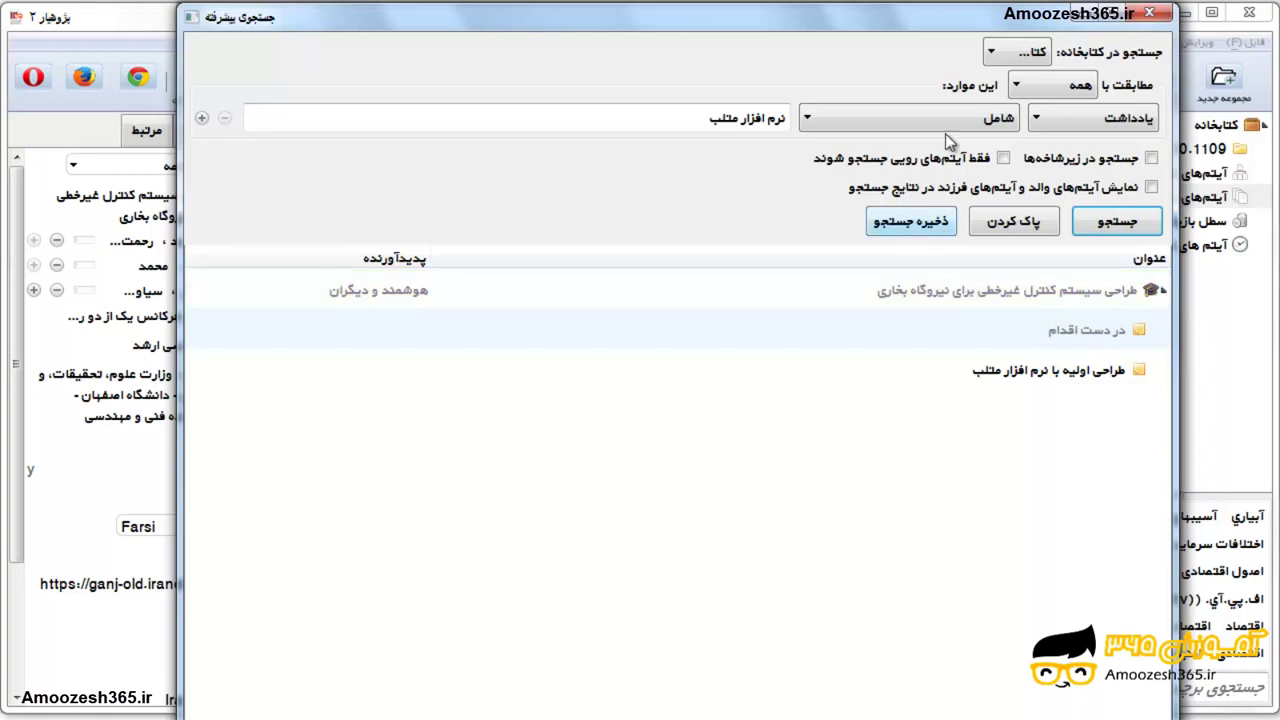
- Search with فقط آیتم‌های رویی جستجو شوند and نمایش آیتم‌های والد و آیتم‌های فرزند در نتایج جستجو enabled, and expand and collapse the matching thesis
{"action": "left_click", "coordinate": [1003, 159]}
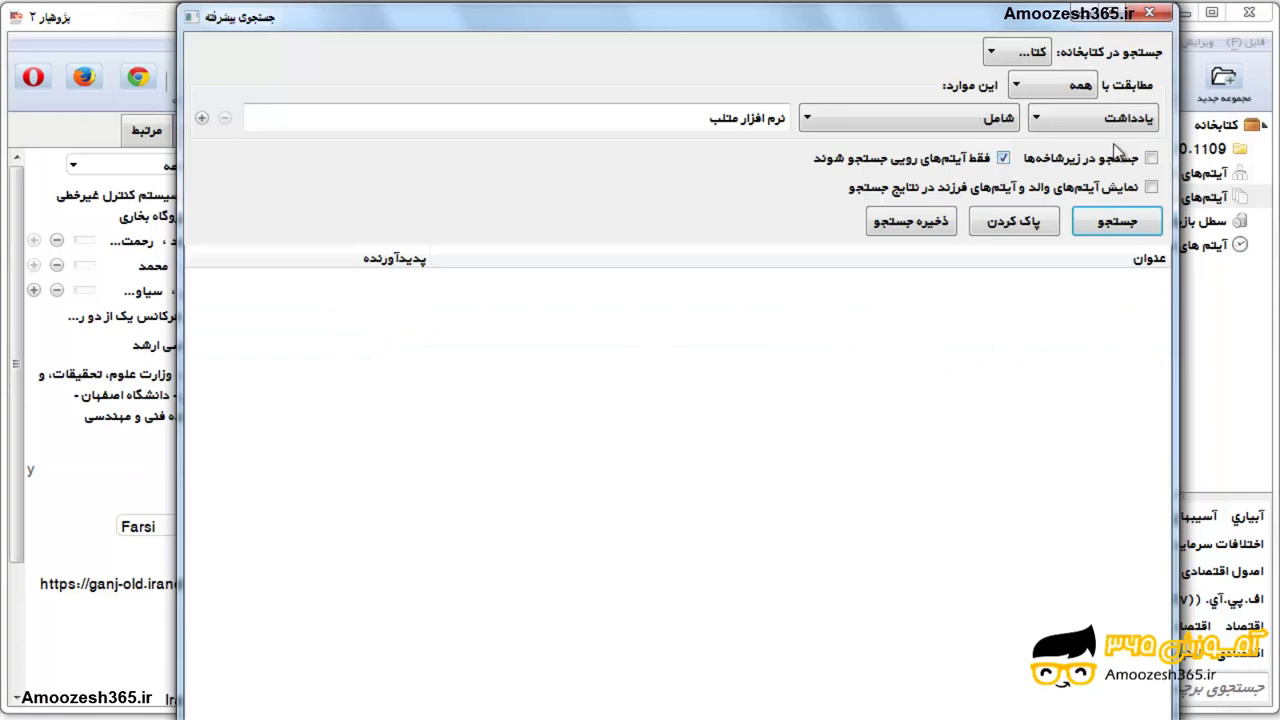
{"action": "left_click", "coordinate": [1151, 188]}
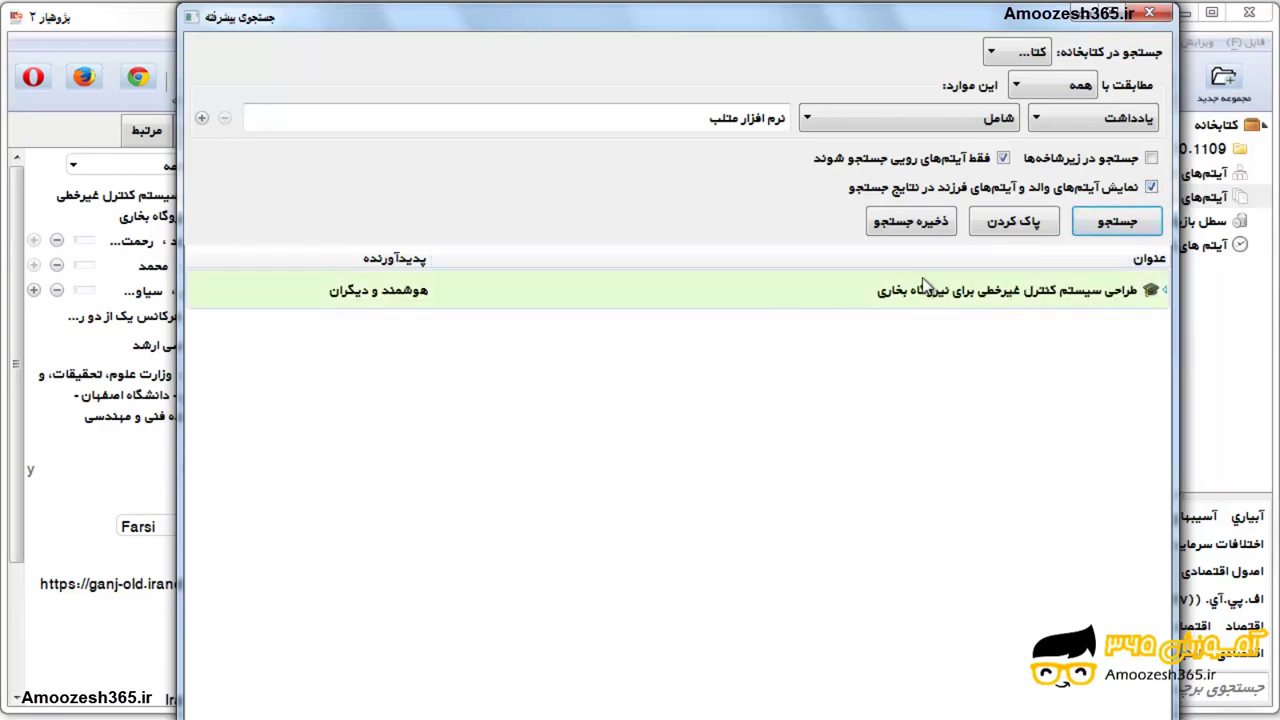
{"action": "left_click", "coordinate": [1164, 292]}
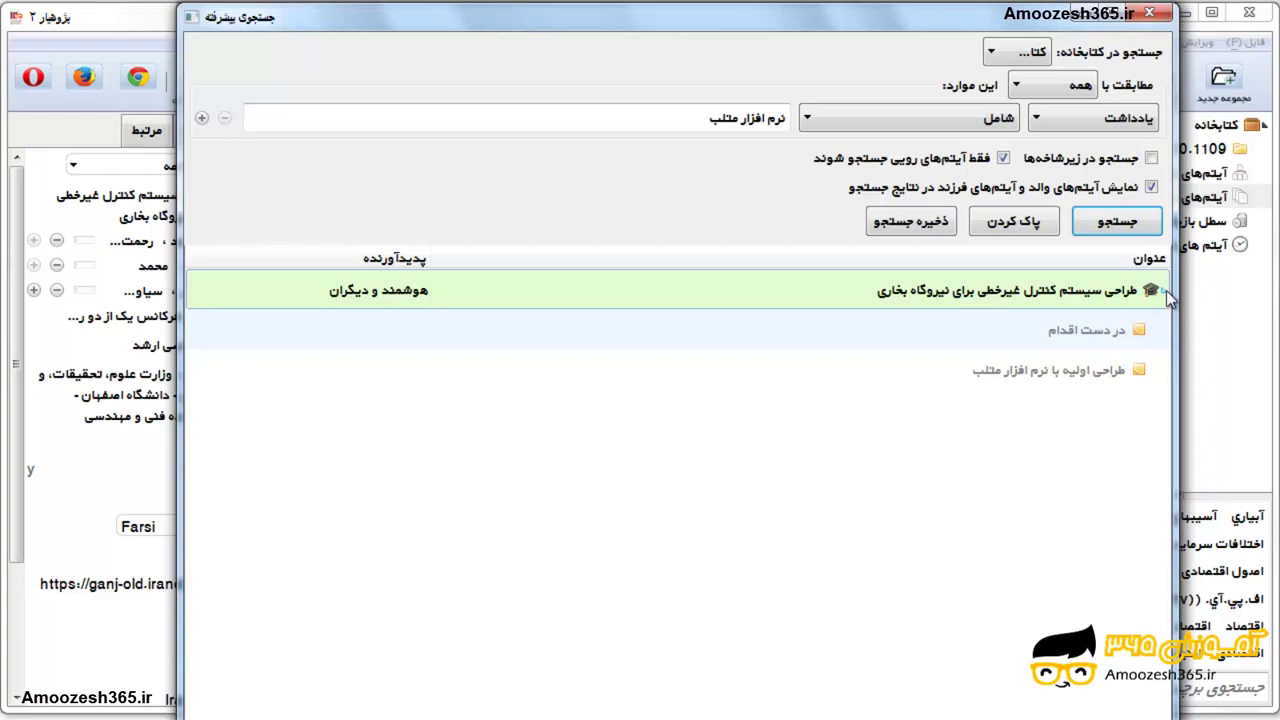
{"action": "left_click", "coordinate": [1164, 291]}
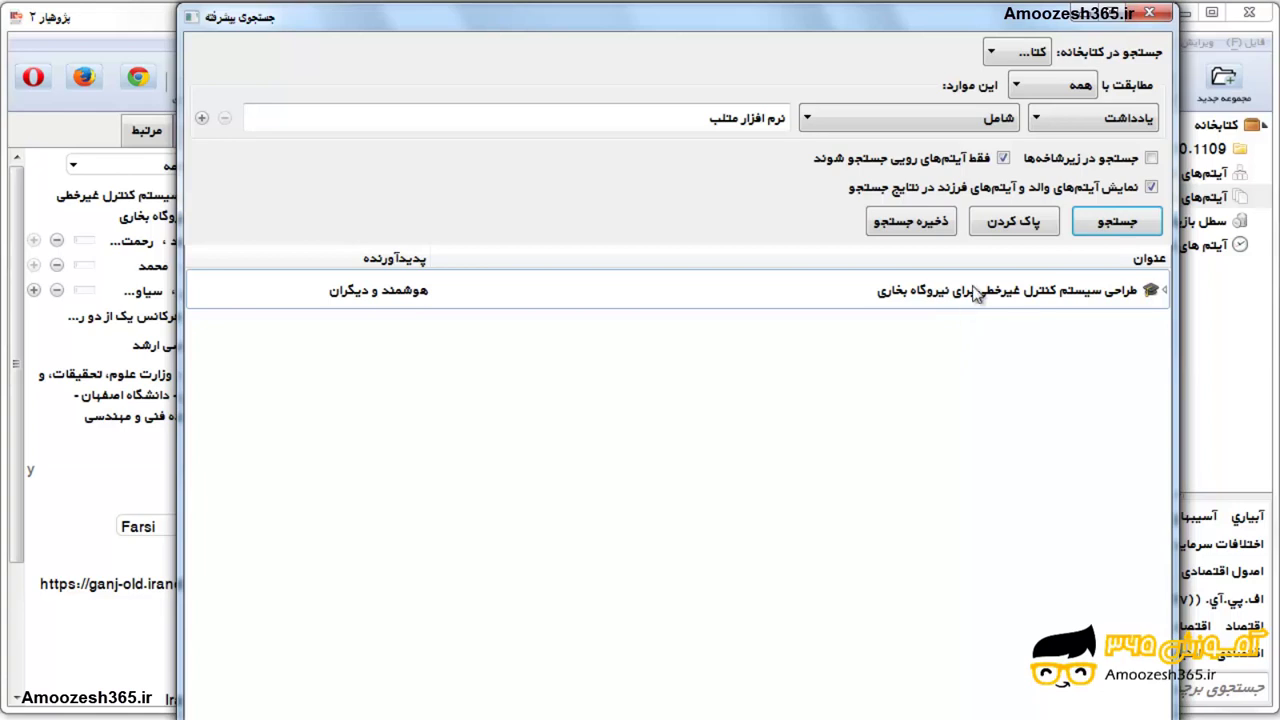
- Clear the search conditions and results and close the advanced search
{"action": "left_click", "coordinate": [1040, 232]}
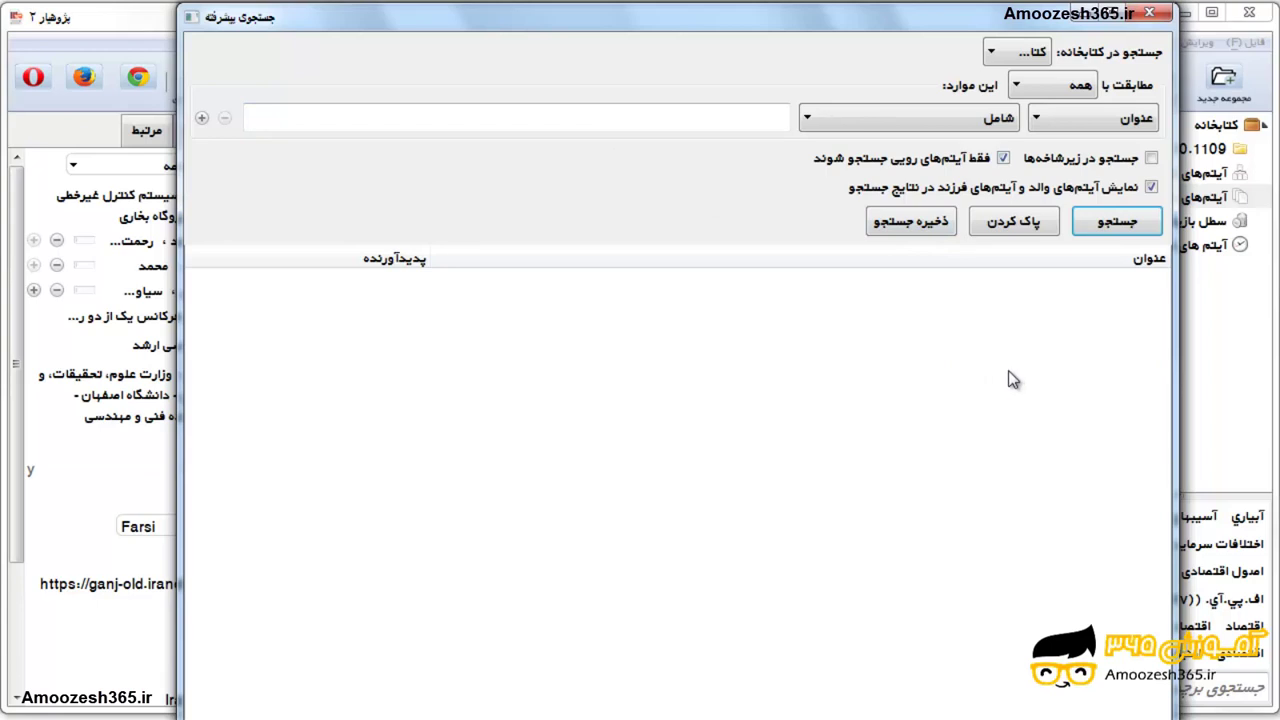
{"action": "left_click", "coordinate": [1149, 12]}
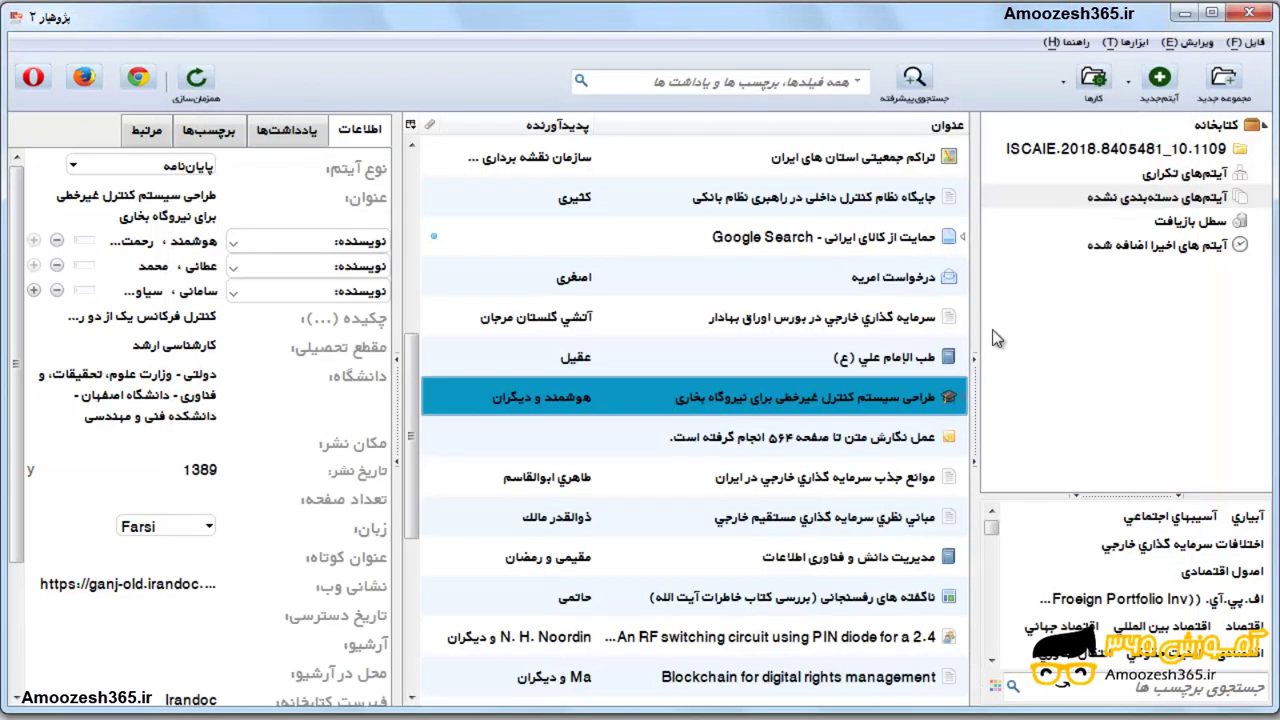